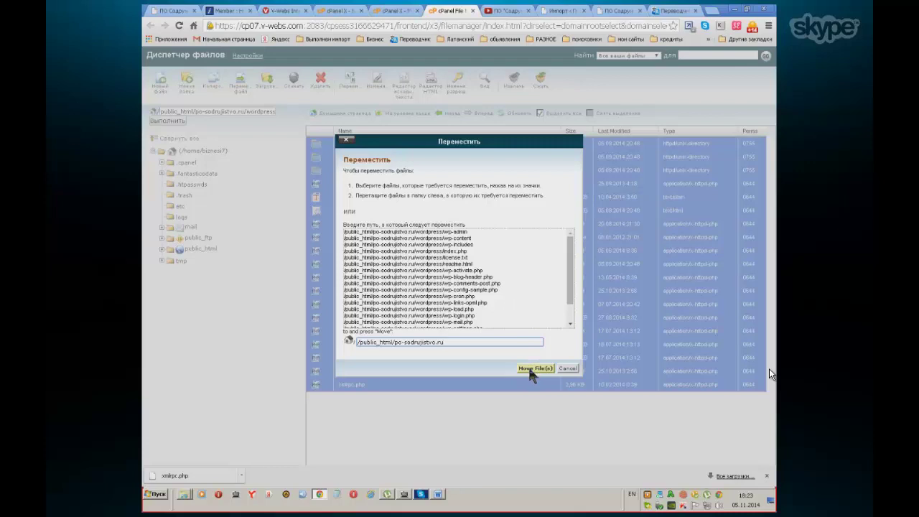
Step: Move the selected WordPress files to /public_html/po-sodrujistvo.ru and open the wordpress folder to check that it is empty
{"action": "left_click", "coordinate": [530, 369]}
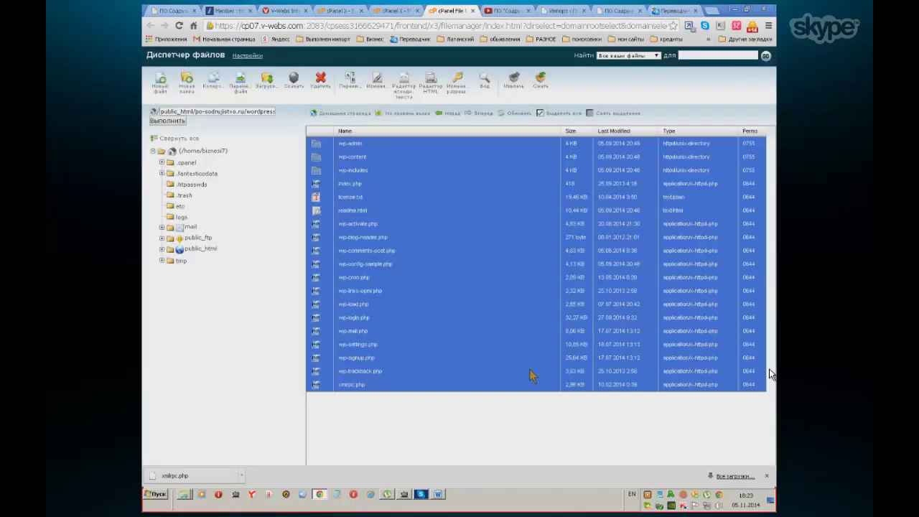
{"action": "left_click", "coordinate": [380, 114]}
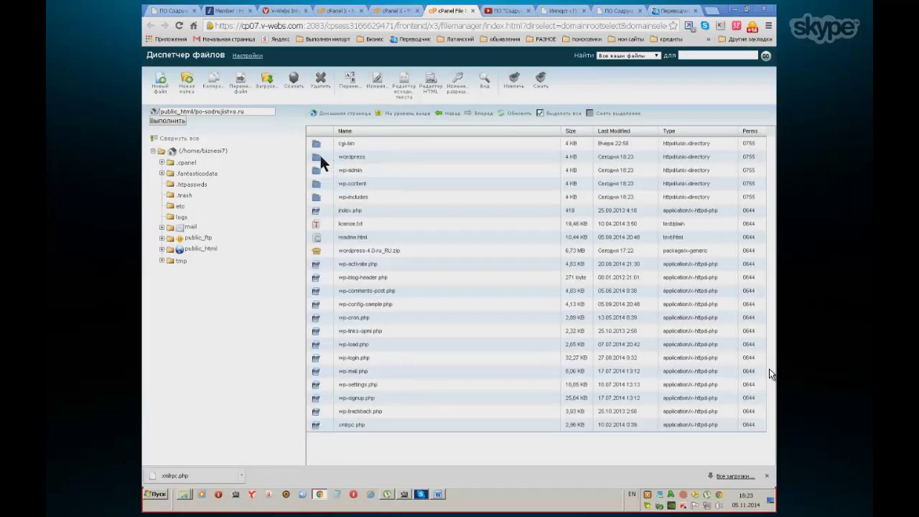
{"action": "double_click", "coordinate": [321, 156]}
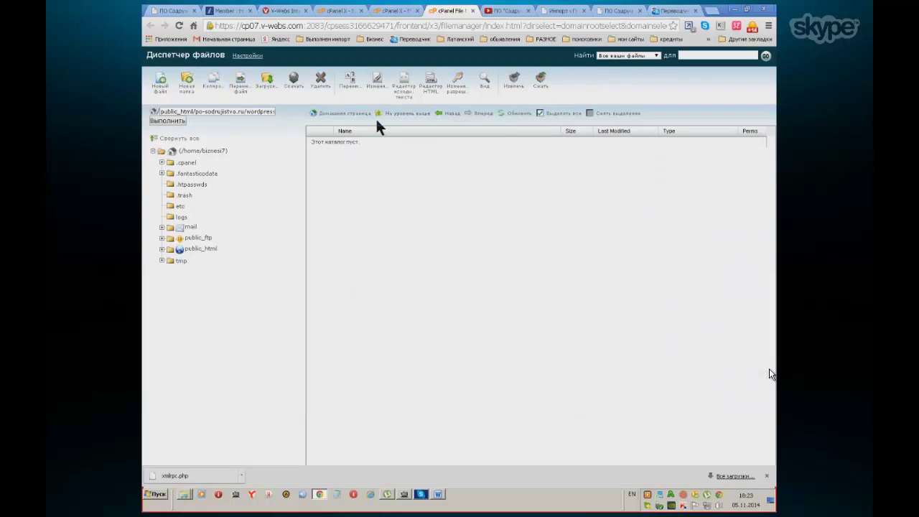
Step: Delete the wordpress folder from public_html/po-sodrujistvo.ru
{"action": "left_click", "coordinate": [379, 113]}
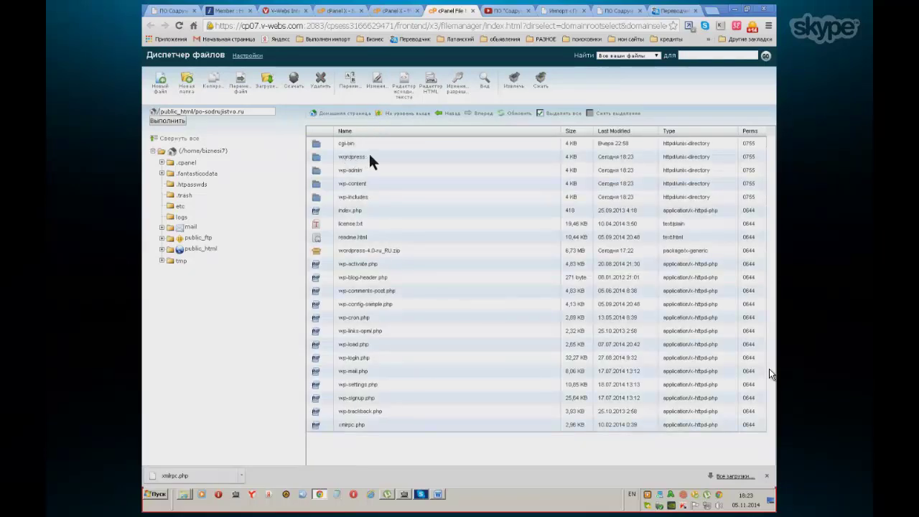
{"action": "left_click", "coordinate": [369, 157]}
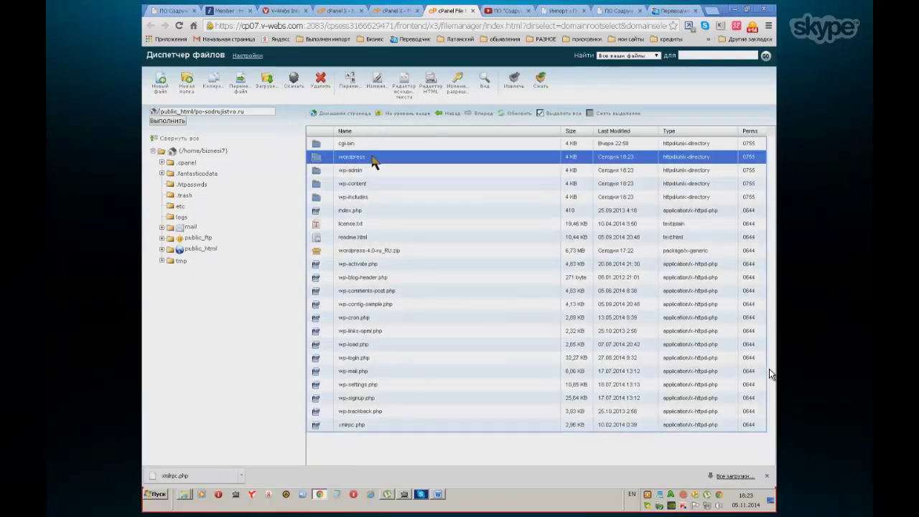
{"action": "left_click", "coordinate": [321, 85]}
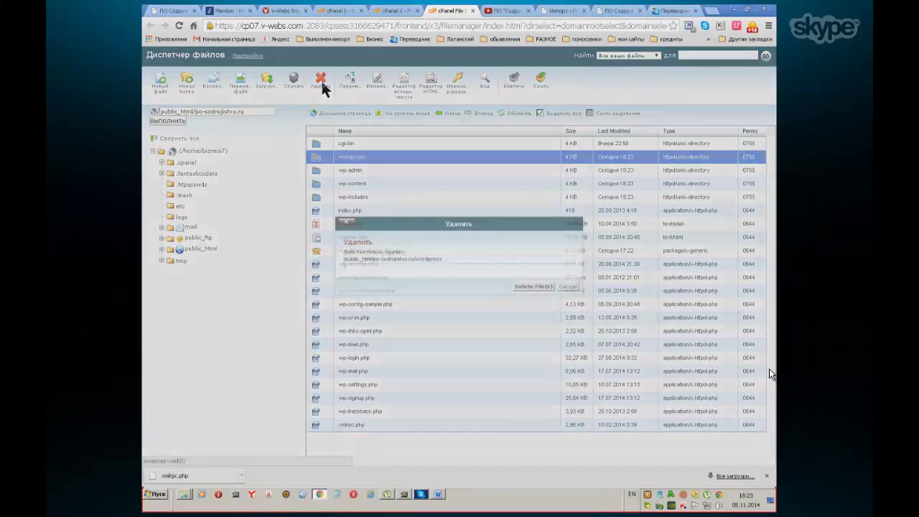
{"action": "left_click", "coordinate": [532, 286]}
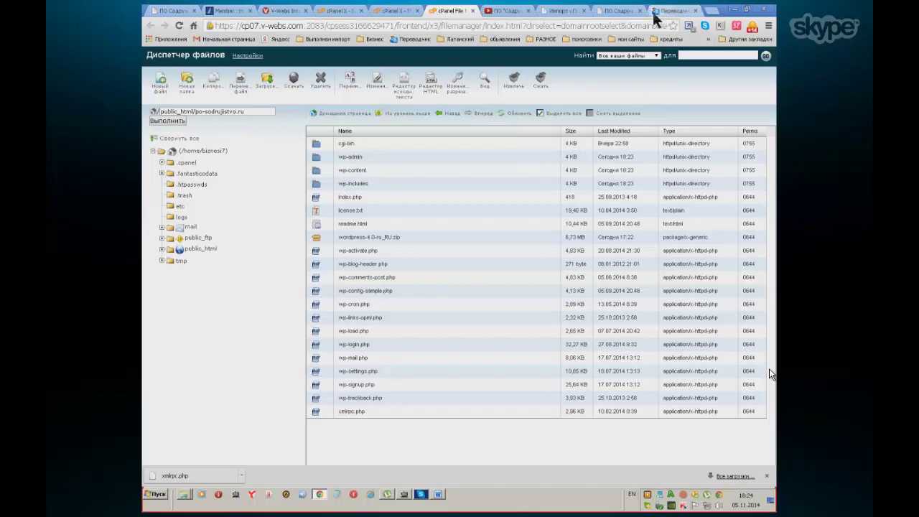
Step: Load the site at its root address po-sodrujistvo.ru, without the /wordpress/ part
{"action": "left_click", "coordinate": [622, 11]}
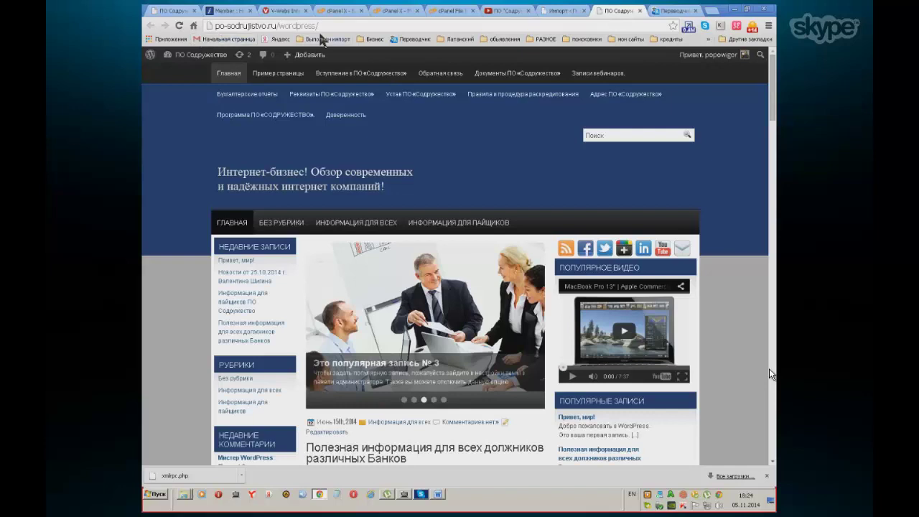
{"action": "double_click", "coordinate": [325, 25]}
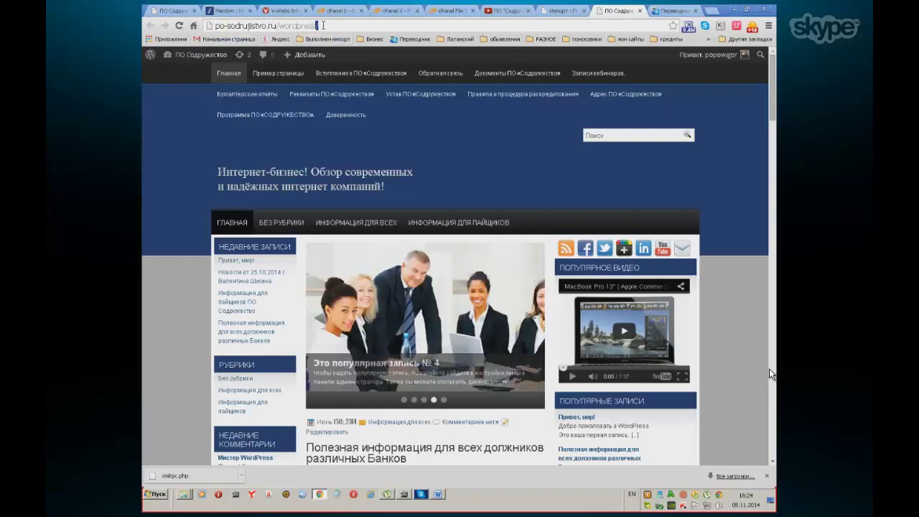
{"action": "key", "text": "BackSpace"}
{"action": "key", "text": "BackSpace"}
{"action": "key", "text": "BackSpace"}
{"action": "key", "text": "BackSpace"}
{"action": "key", "text": "BackSpace"}
{"action": "key", "text": "BackSpace"}
{"action": "key", "text": "BackSpace"}
{"action": "key", "text": "BackSpace"}
{"action": "key", "text": "BackSpace"}
{"action": "key", "text": "BackSpace"}
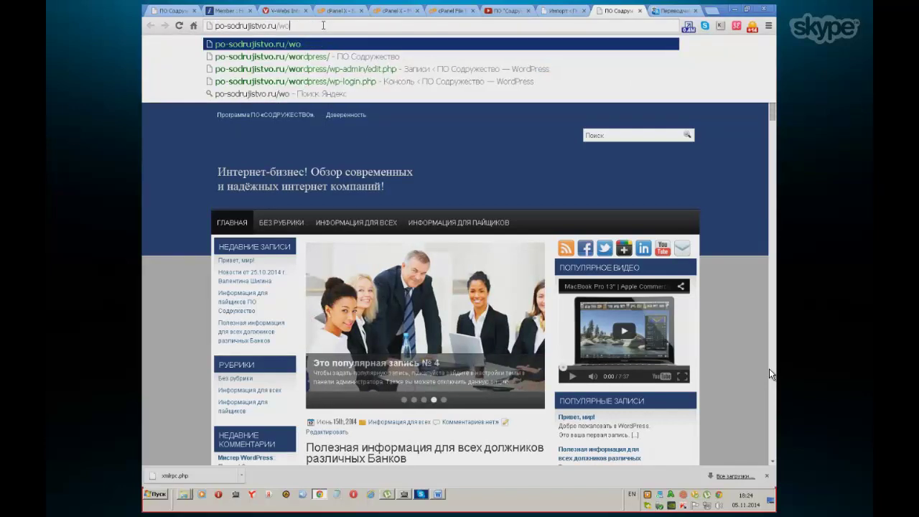
{"action": "key", "text": "BackSpace"}
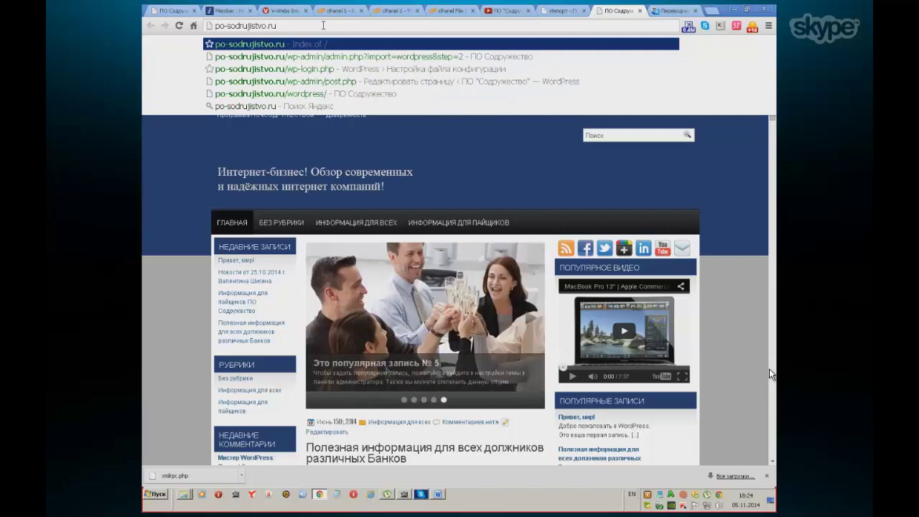
{"action": "key", "text": "Return"}
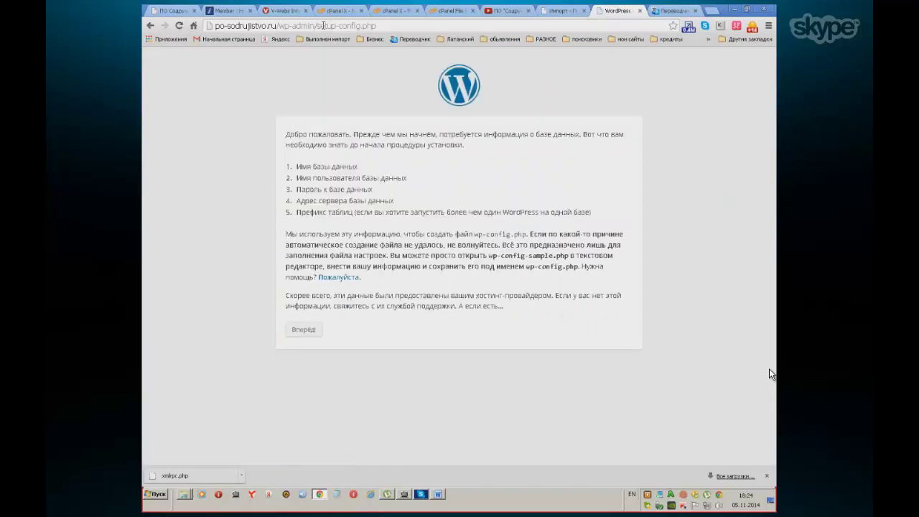
Step: Begin the WordPress database configuration and set the database name to biznesi7_posodryjistvo
{"action": "left_click", "coordinate": [310, 332]}
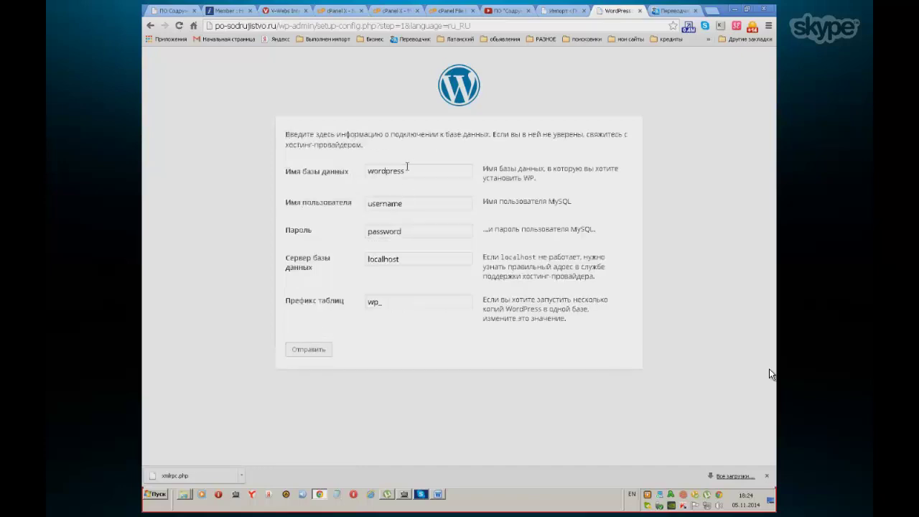
{"action": "left_click", "coordinate": [408, 170]}
{"action": "key", "text": "BackSpace"}
{"action": "key", "text": "BackSpace"}
{"action": "key", "text": "BackSpace"}
{"action": "key", "text": "BackSpace"}
{"action": "key", "text": "BackSpace"}
{"action": "key", "text": "BackSpace"}
{"action": "key", "text": "BackSpace"}
{"action": "key", "text": "BackSpace"}
{"action": "key", "text": "BackSpace"}
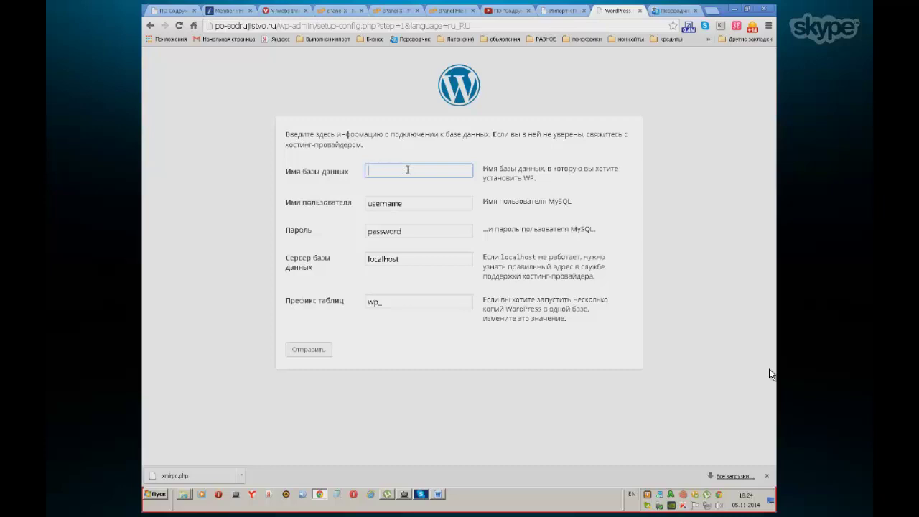
{"action": "left_click", "coordinate": [372, 171]}
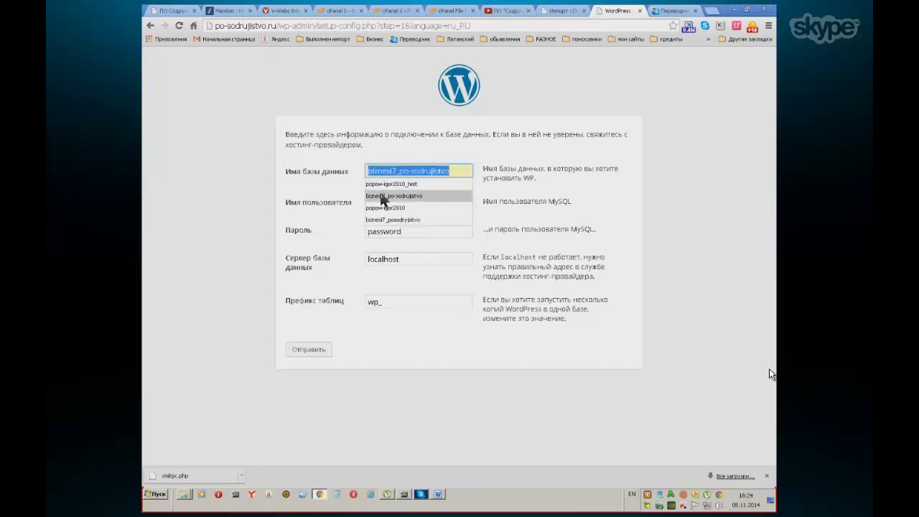
{"action": "left_click", "coordinate": [390, 220]}
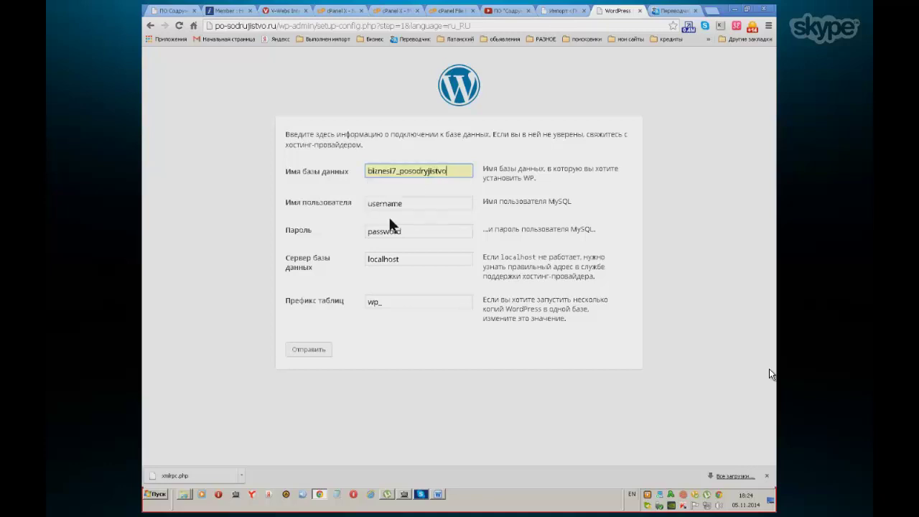
Step: Check the new database's name and its privileged user in the hosting panel's MySQL database list
{"action": "left_click", "coordinate": [402, 12]}
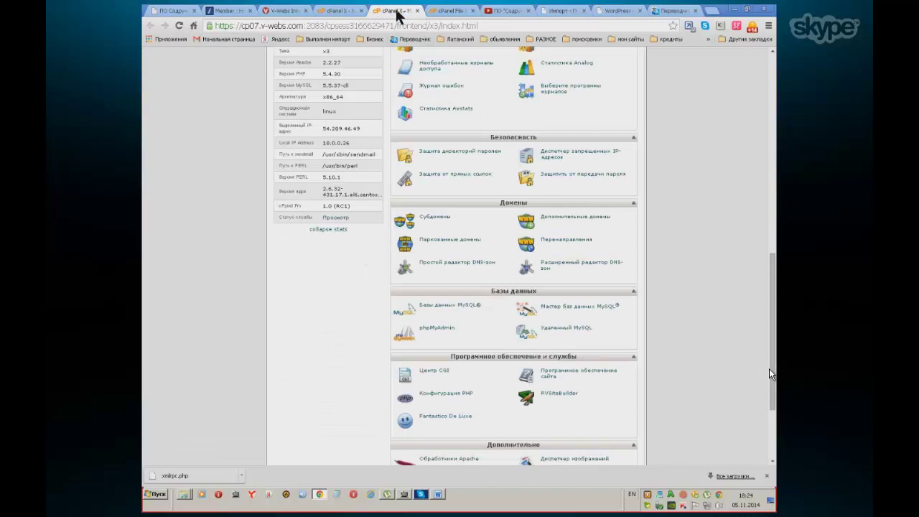
{"action": "left_click", "coordinate": [342, 13]}
{"action": "scroll", "coordinate": [404, 272], "scroll_direction": "down", "scroll_amount": 3}
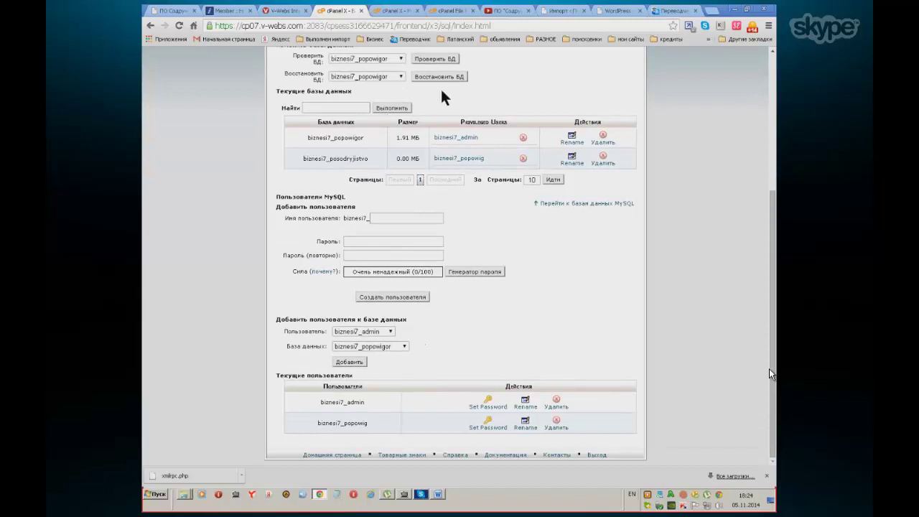
Step: Replace the placeholder database user name with the new database's MySQL user and compare it with the hosting panel's user list
{"action": "left_click", "coordinate": [605, 10]}
{"action": "left_click", "coordinate": [407, 203]}
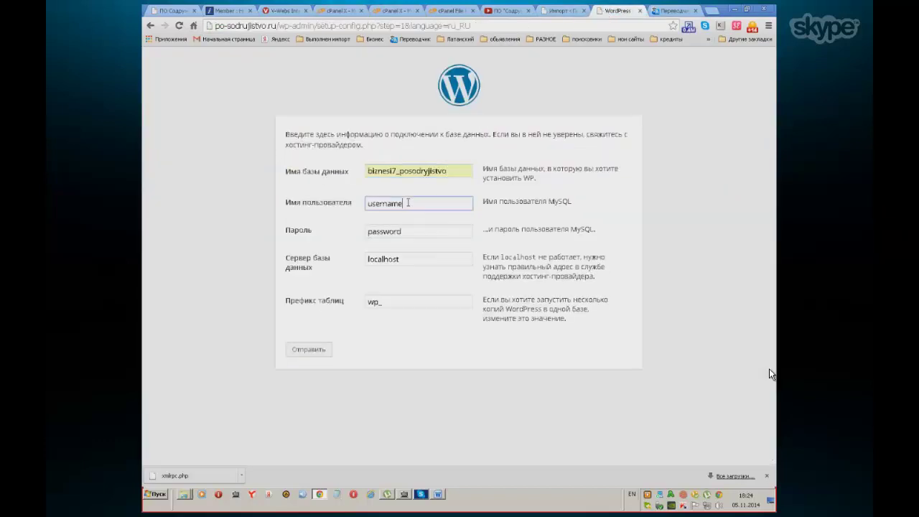
{"action": "key", "text": "BackSpace"}
{"action": "key", "text": "BackSpace"}
{"action": "key", "text": "BackSpace"}
{"action": "key", "text": "BackSpace"}
{"action": "key", "text": "BackSpace"}
{"action": "key", "text": "BackSpace"}
{"action": "key", "text": "BackSpace"}
{"action": "key", "text": "BackSpace"}
{"action": "left_click", "coordinate": [369, 202]}
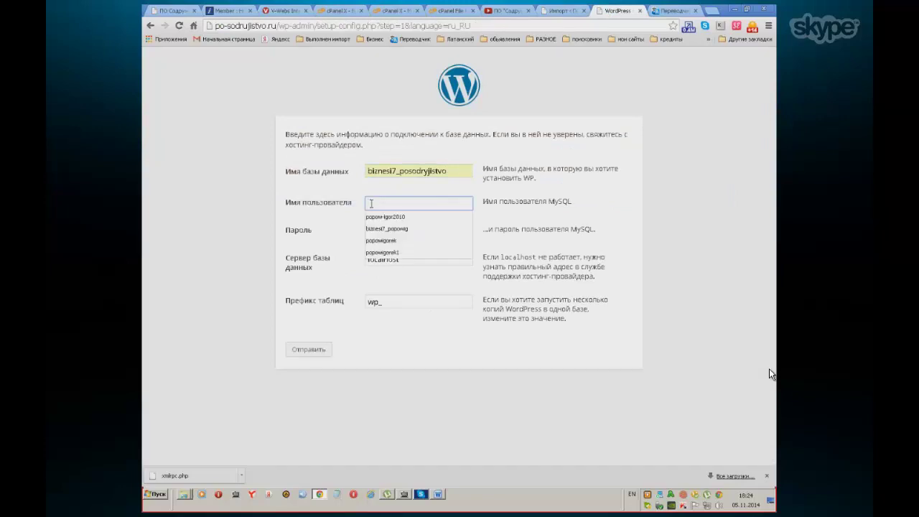
{"action": "left_click", "coordinate": [378, 229]}
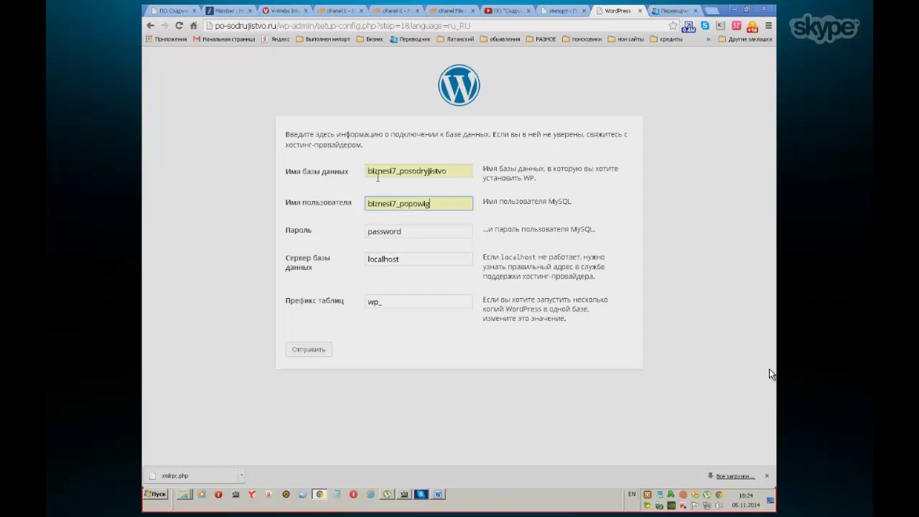
{"action": "left_click", "coordinate": [345, 9]}
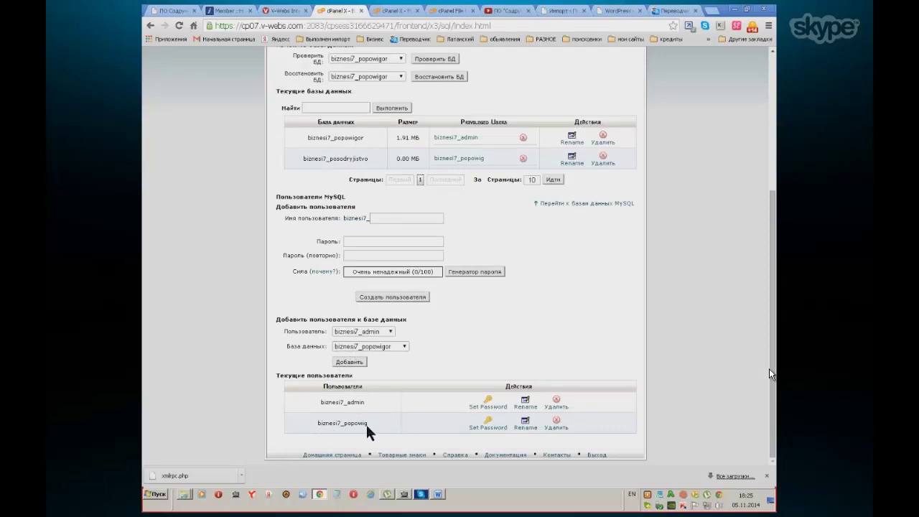
{"action": "left_click", "coordinate": [613, 8]}
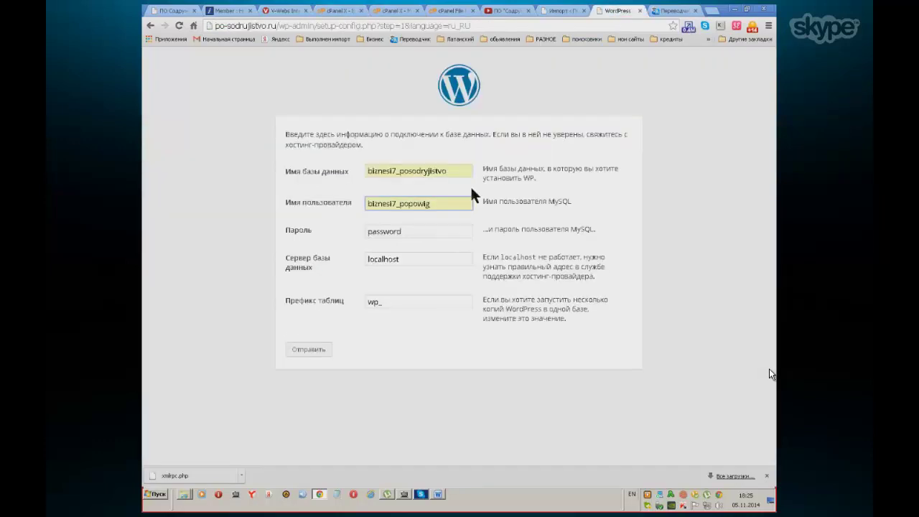
Step: Replace the placeholder password with the MySQL user's password and submit the database connection settings
{"action": "left_click", "coordinate": [406, 233]}
{"action": "key", "text": "BackSpace"}
{"action": "key", "text": "BackSpace"}
{"action": "key", "text": "BackSpace"}
{"action": "key", "text": "BackSpace"}
{"action": "key", "text": "BackSpace"}
{"action": "key", "text": "BackSpace"}
{"action": "key", "text": "BackSpace"}
{"action": "key", "text": "BackSpace"}
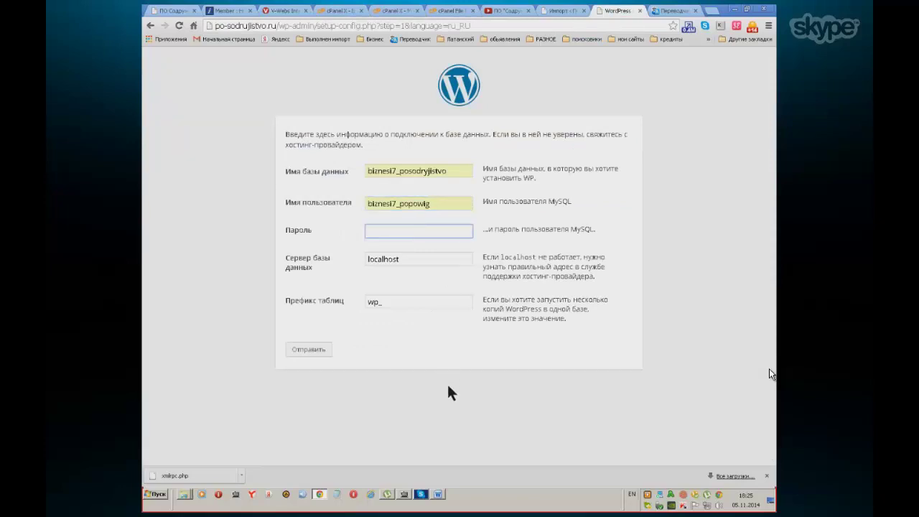
{"action": "left_click", "coordinate": [349, 10]}
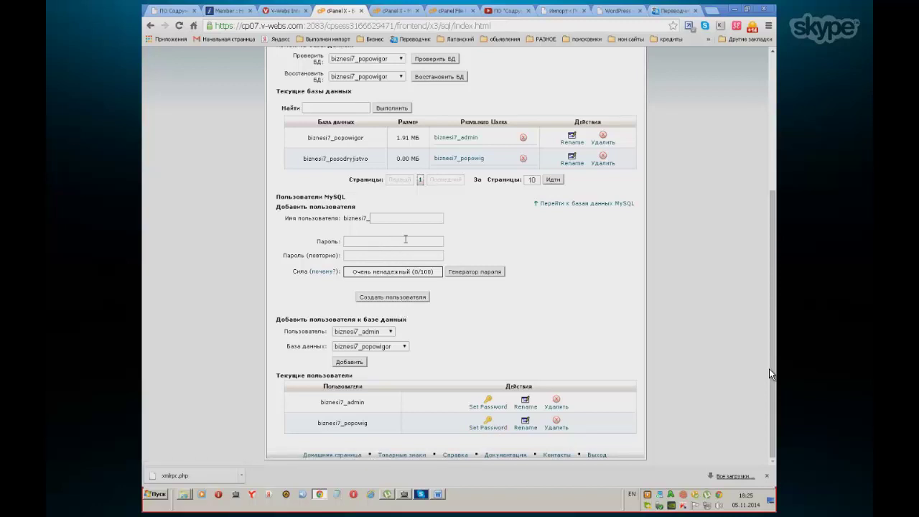
{"action": "left_click", "coordinate": [438, 494]}
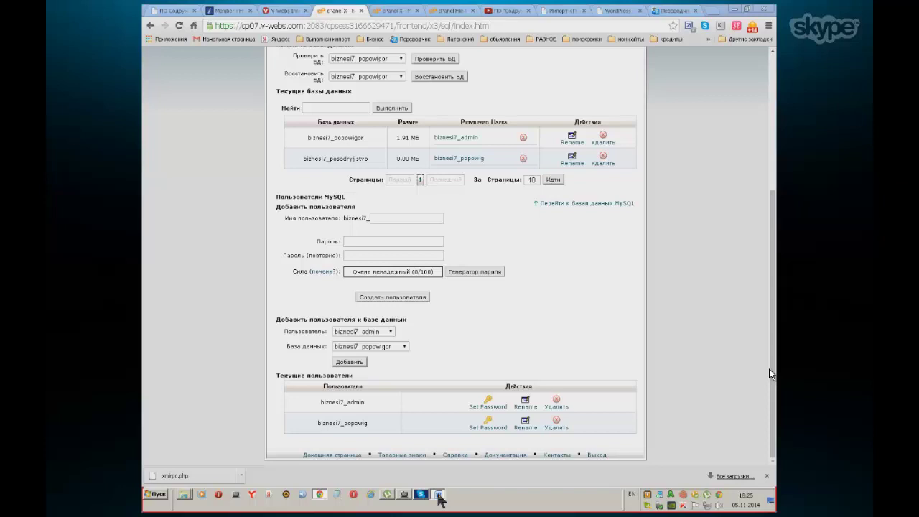
{"action": "left_click", "coordinate": [618, 11]}
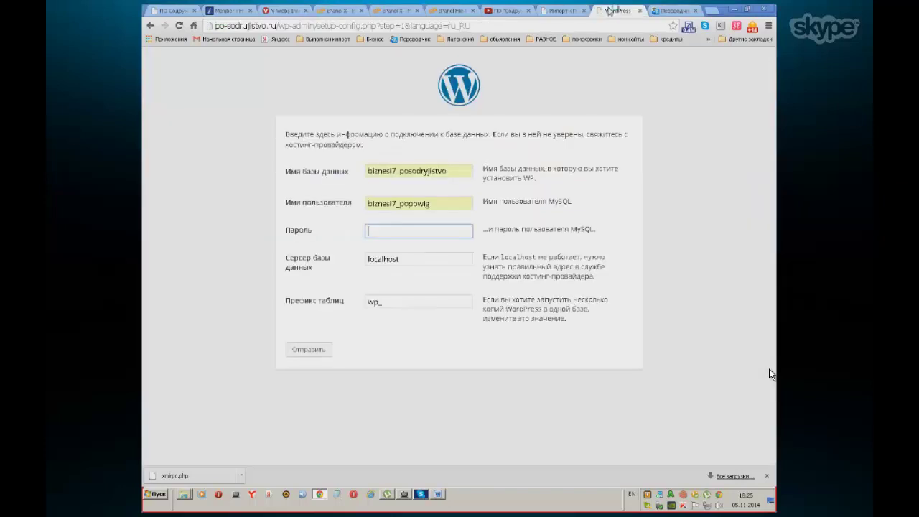
{"action": "right_click", "coordinate": [372, 229]}
{"action": "left_click", "coordinate": [385, 280]}
{"action": "left_click", "coordinate": [323, 350]}
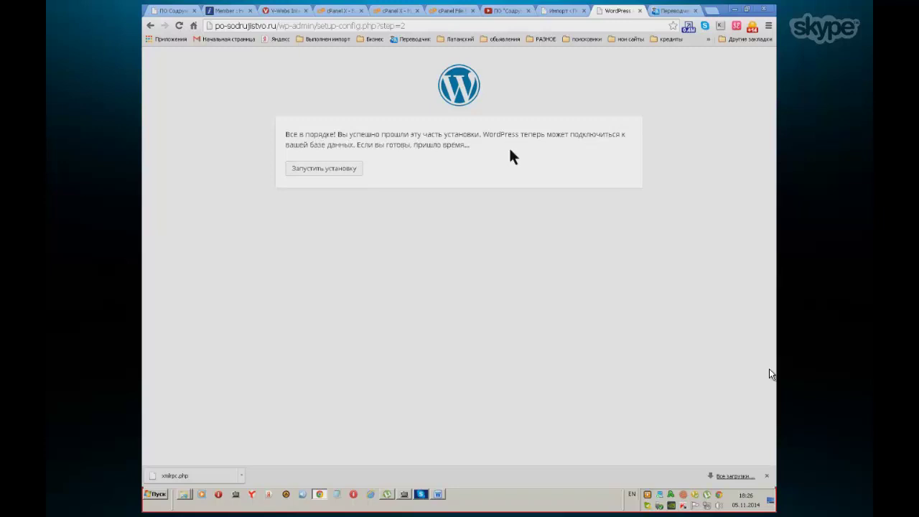
Step: Run the WordPress installation, set the site title to ПО Содружество and fill in the administrator user name
{"action": "left_click", "coordinate": [340, 168]}
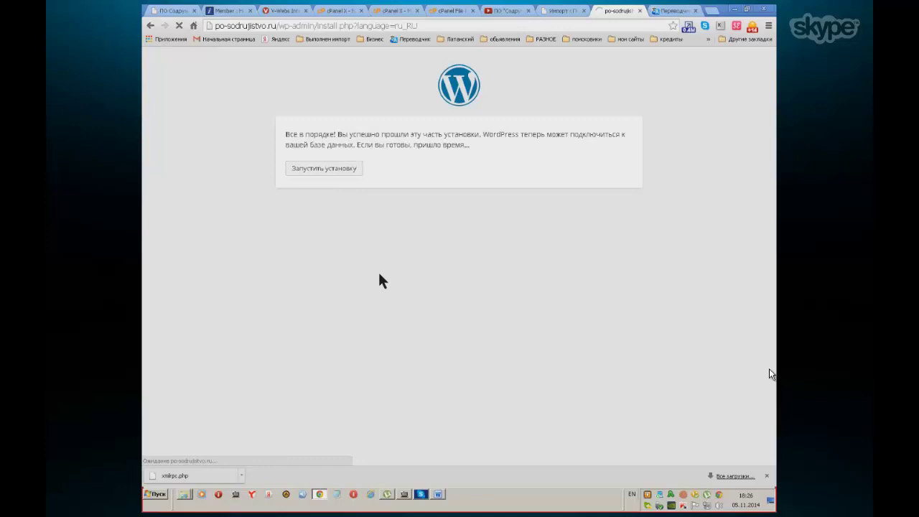
{"action": "scroll", "coordinate": [379, 259], "scroll_direction": "down", "scroll_amount": 2}
{"action": "left_click", "coordinate": [365, 200]}
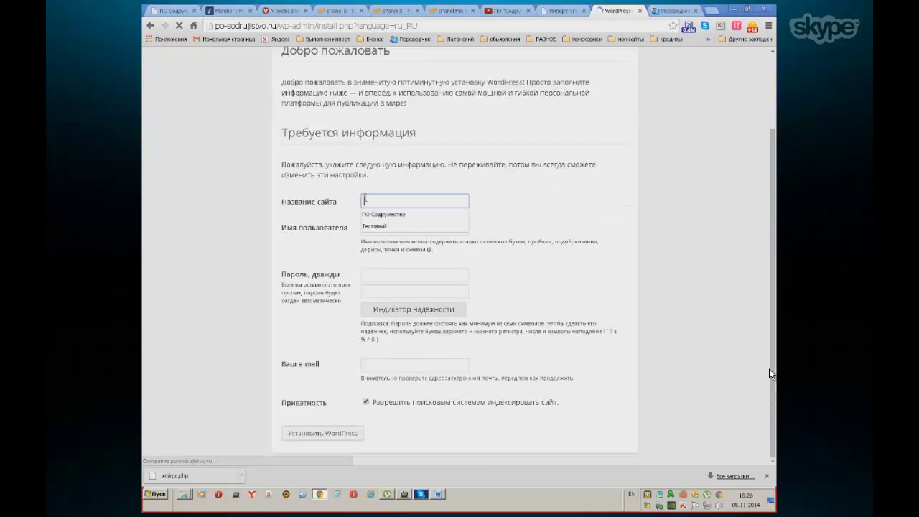
{"action": "left_click", "coordinate": [373, 214]}
{"action": "left_click", "coordinate": [367, 229]}
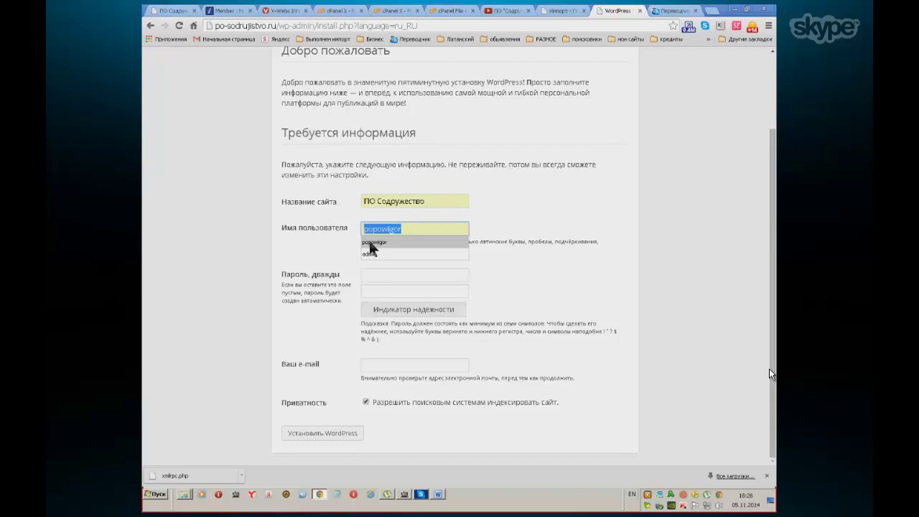
{"action": "left_click", "coordinate": [370, 243]}
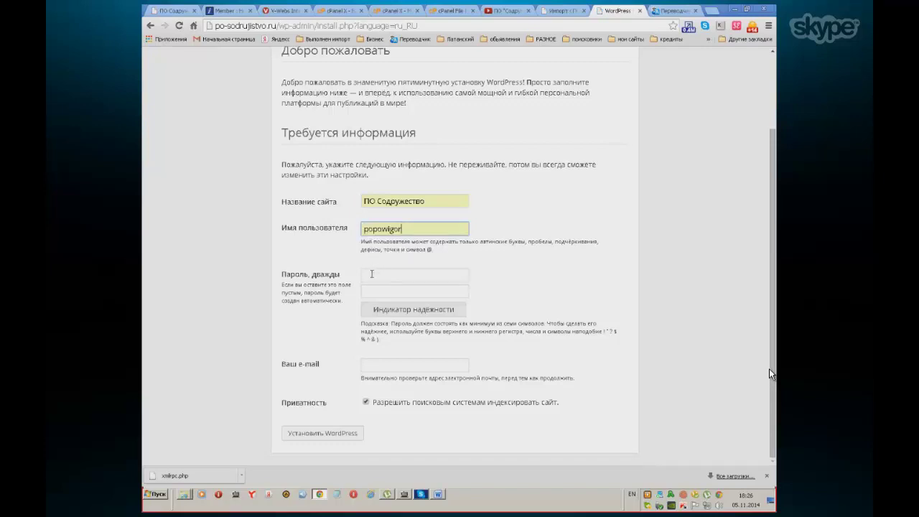
Step: Enter the administrator account's password and repeat it in the confirmation field
{"action": "left_click", "coordinate": [374, 273]}
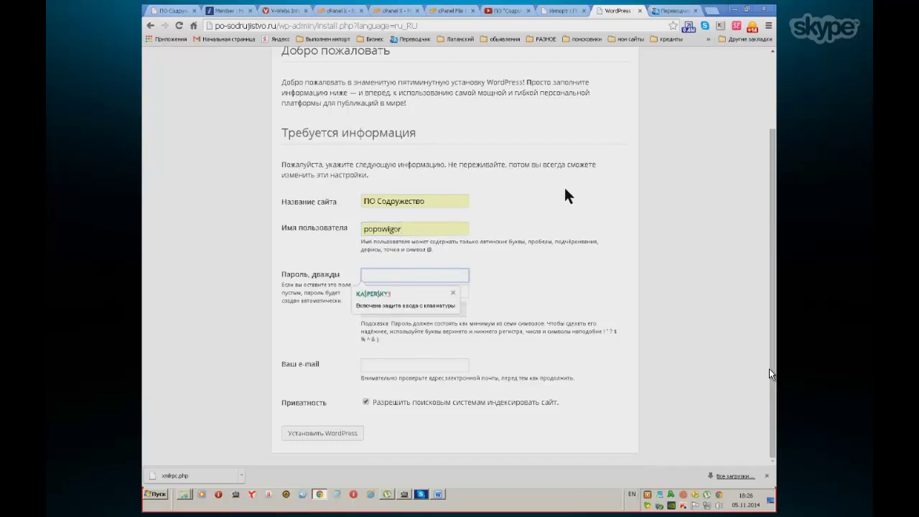
{"action": "type", "text": "*********"}
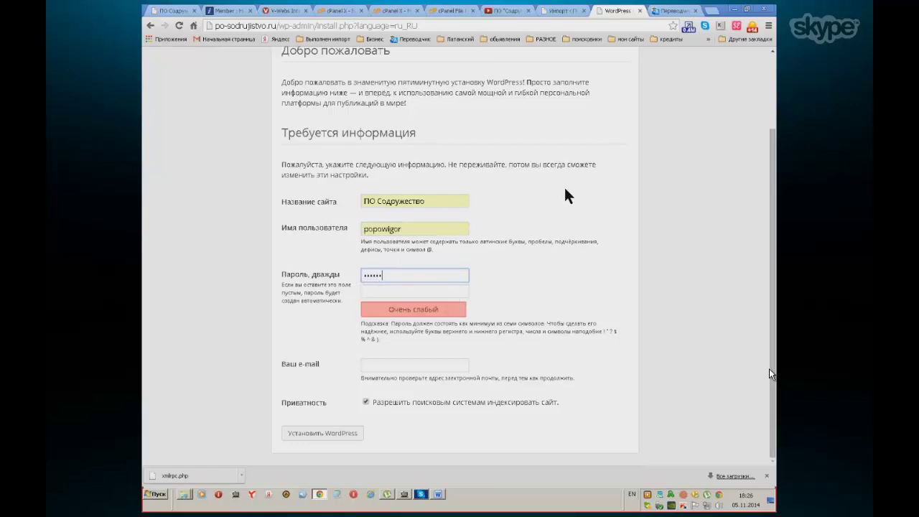
{"action": "type", "text": "*"}
{"action": "key", "text": "Tab"}
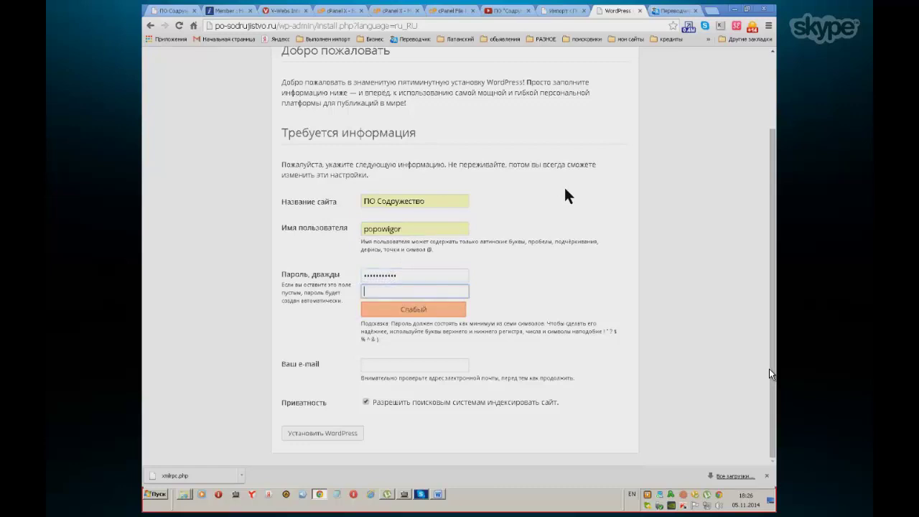
{"action": "type", "text": "********"}
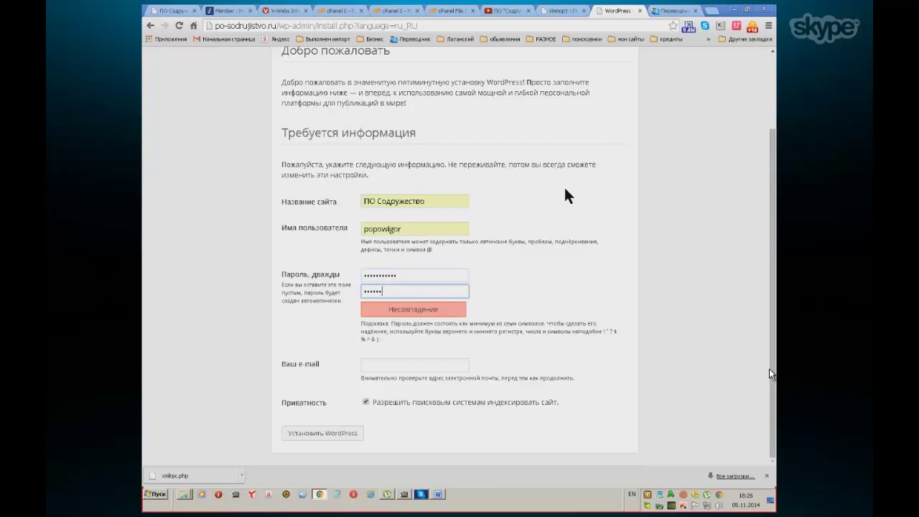
{"action": "type", "text": "***"}
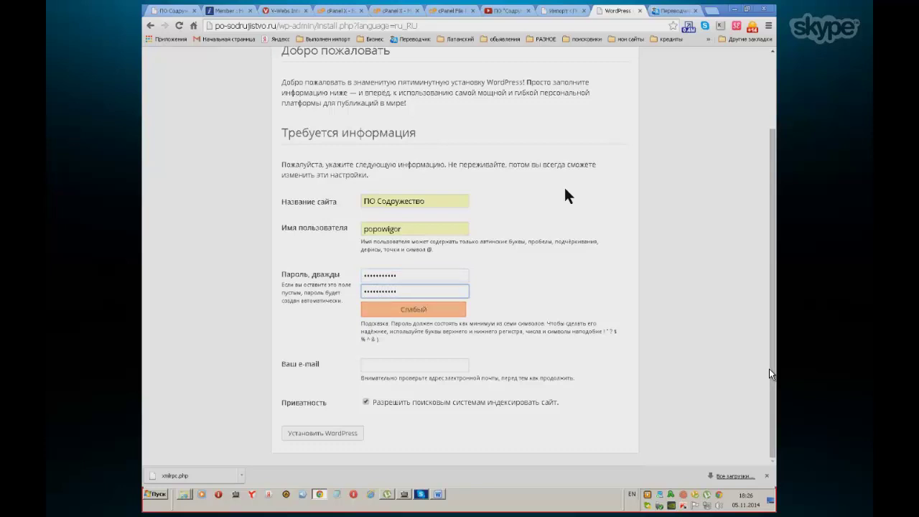
Step: Fill in the administrator's e-mail, install WordPress and decline saving the password in the browser
{"action": "left_click", "coordinate": [377, 366]}
{"action": "left_click", "coordinate": [377, 367]}
{"action": "left_click", "coordinate": [375, 377]}
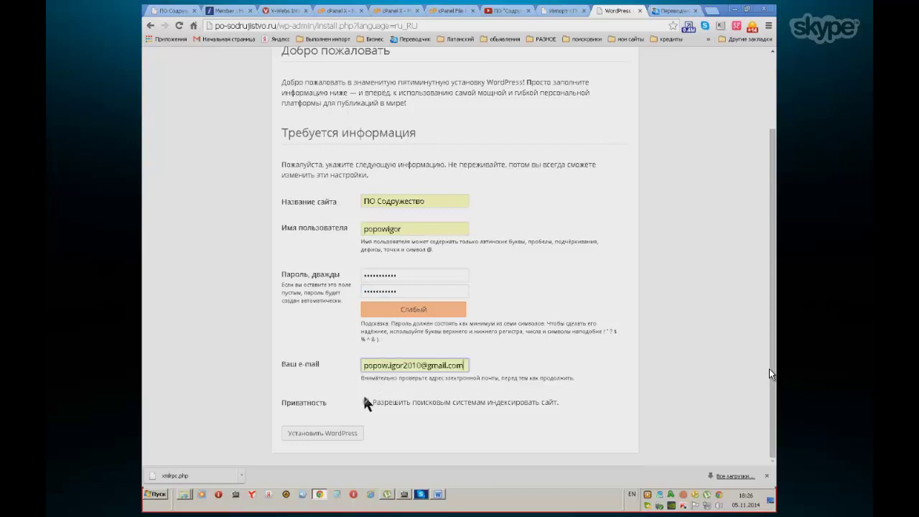
{"action": "left_click", "coordinate": [347, 436]}
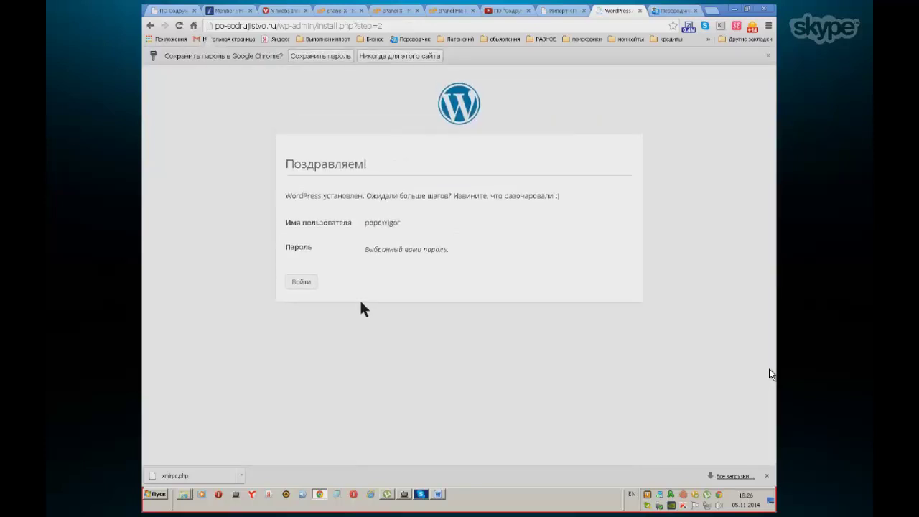
{"action": "left_click", "coordinate": [386, 56]}
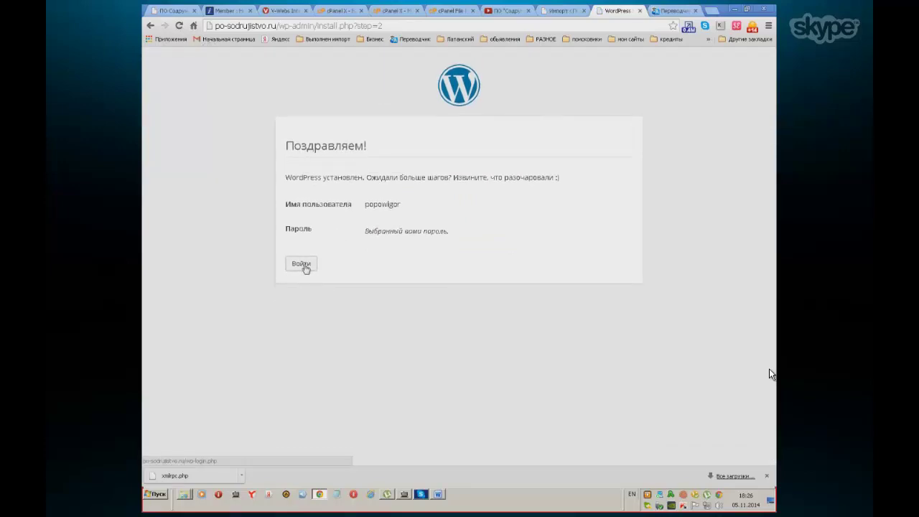
Step: Open the site's login page and enter the administrator user name and password
{"action": "left_click", "coordinate": [304, 266]}
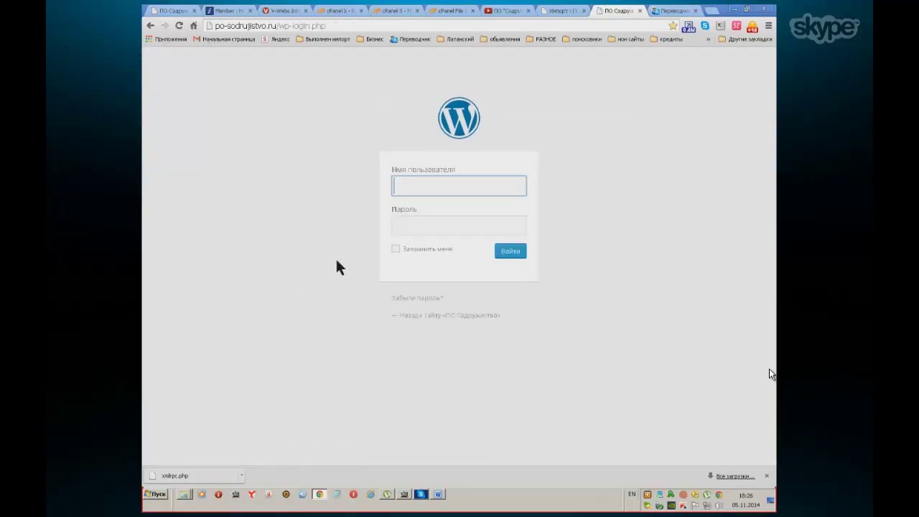
{"action": "left_click", "coordinate": [405, 189]}
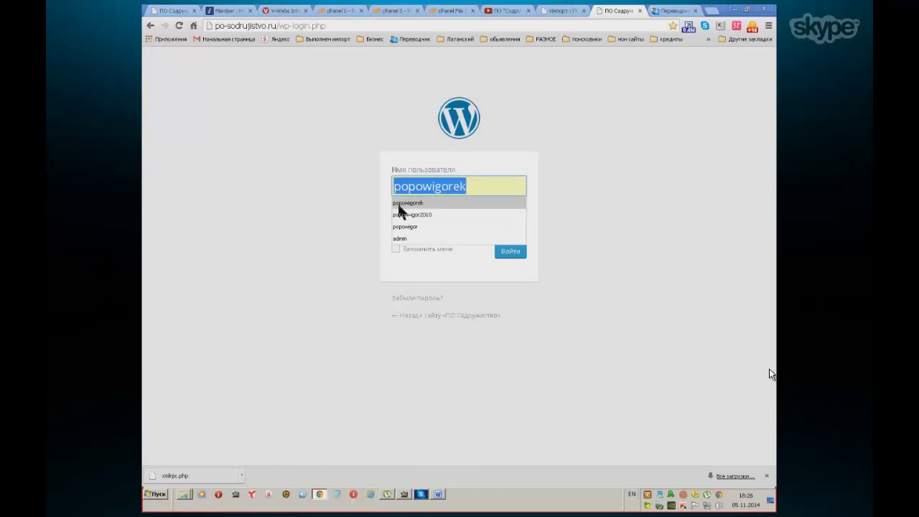
{"action": "left_click", "coordinate": [400, 228]}
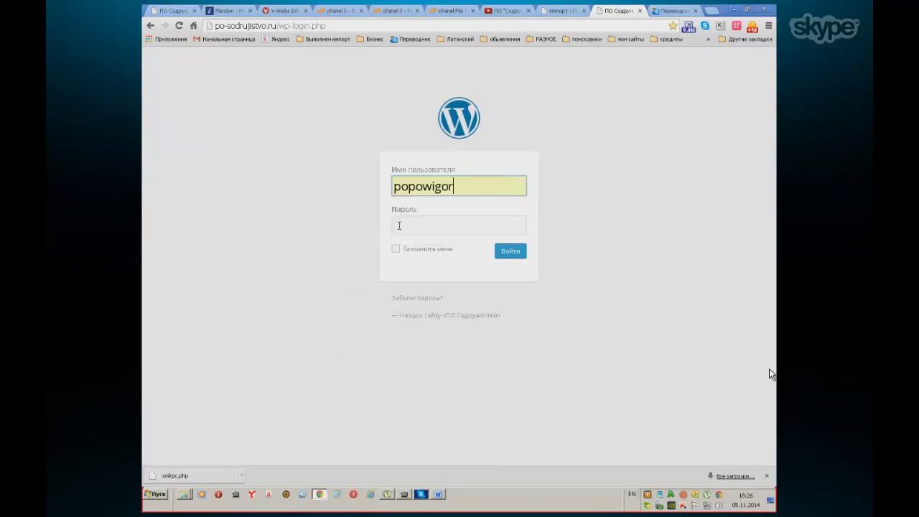
{"action": "type", "text": "•••••••••"}
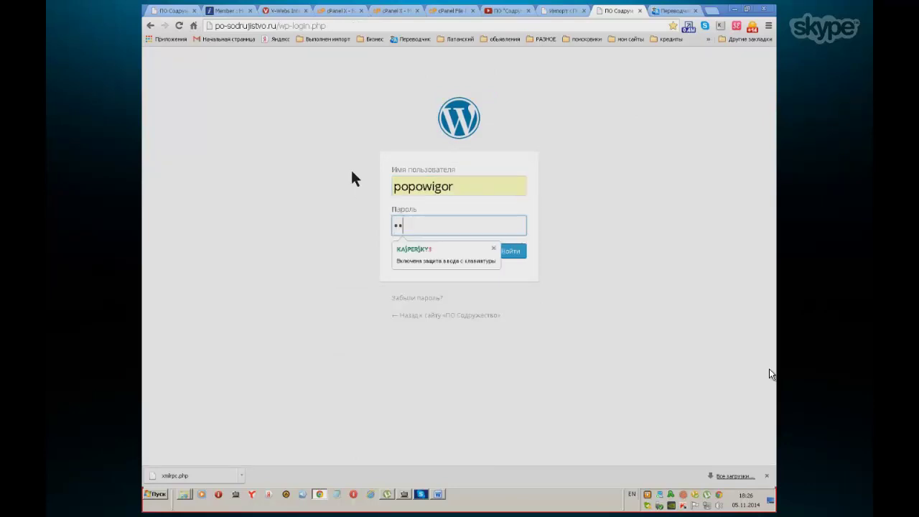
{"action": "type", "text": "••"}
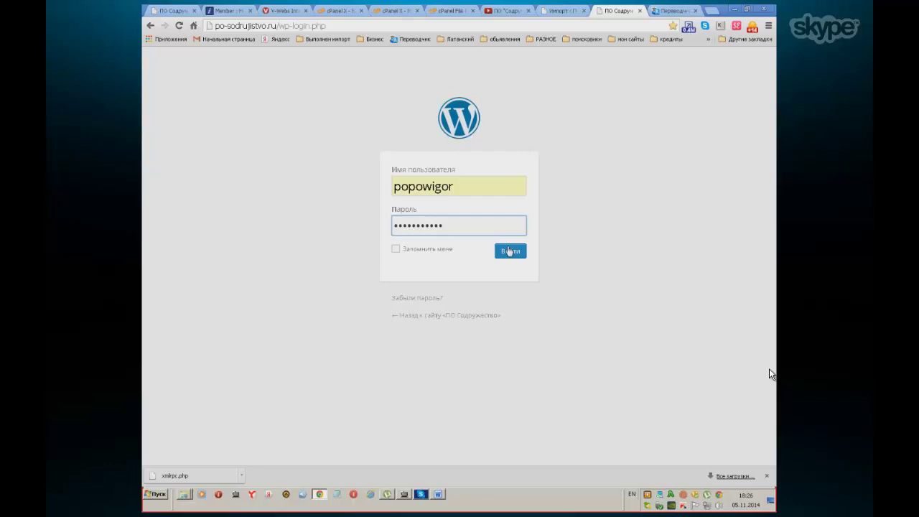
Step: Copy the login page's web address and log in to the WordPress dashboard
{"action": "left_click", "coordinate": [295, 26]}
{"action": "right_click", "coordinate": [297, 26]}
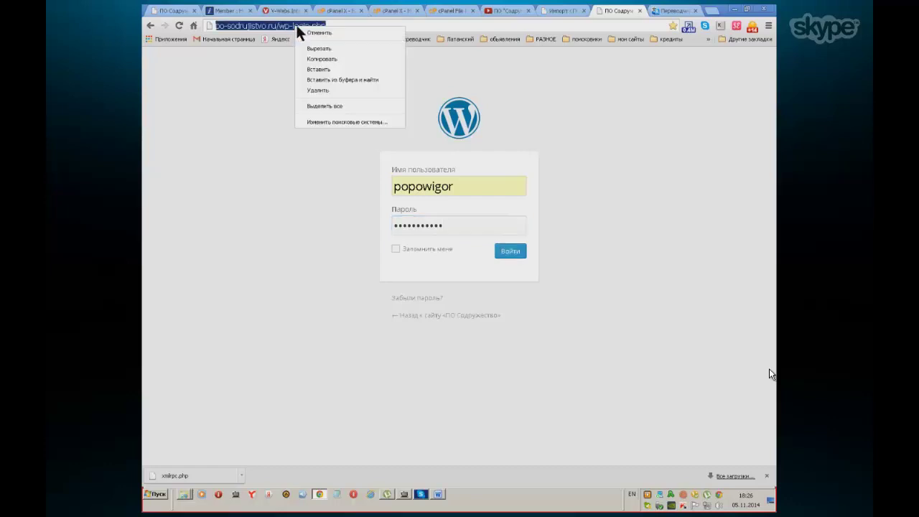
{"action": "left_click", "coordinate": [311, 58]}
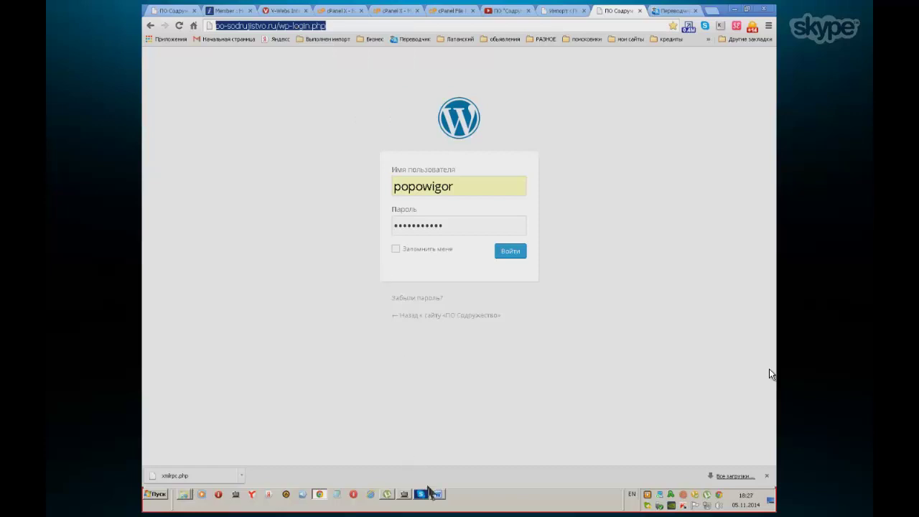
{"action": "left_click", "coordinate": [501, 252]}
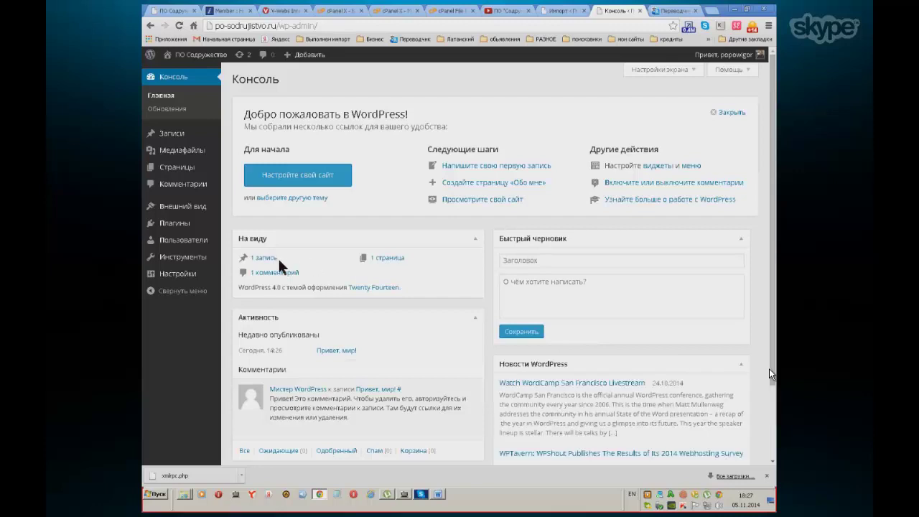
Step: Open the installed themes and bring up the upload form for adding a new theme from a zip archive
{"action": "mouse_move", "coordinate": [217, 227]}
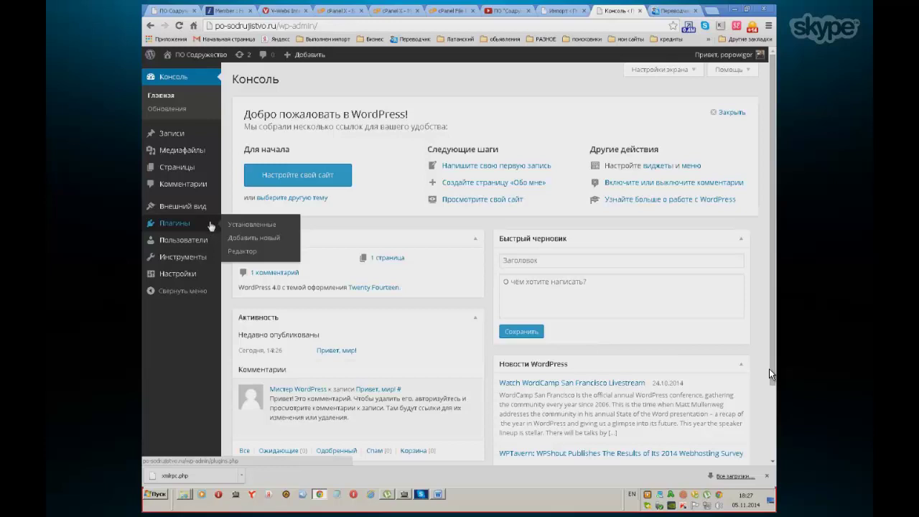
{"action": "mouse_move", "coordinate": [211, 258]}
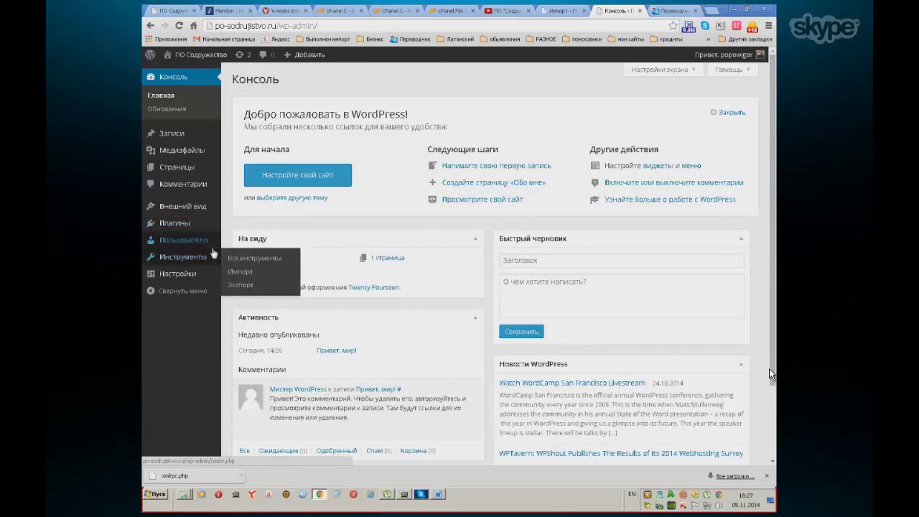
{"action": "mouse_move", "coordinate": [208, 214]}
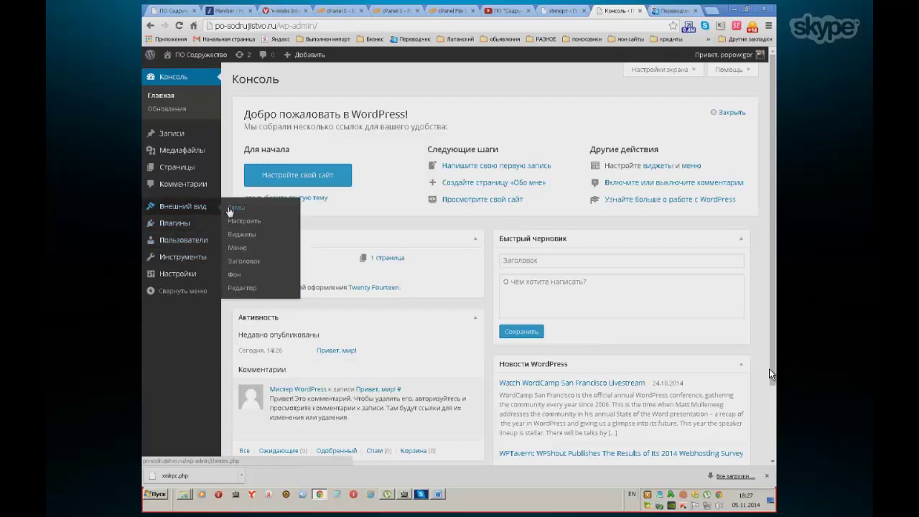
{"action": "left_click", "coordinate": [235, 210]}
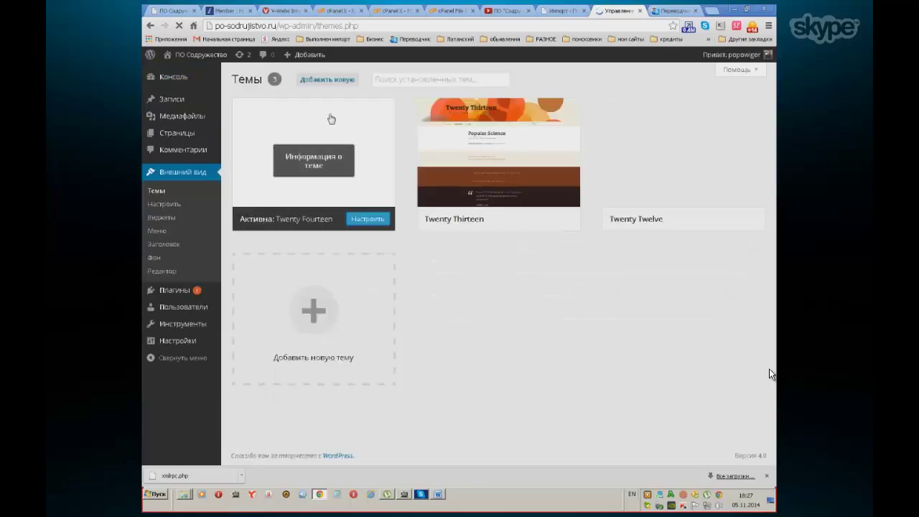
{"action": "left_click", "coordinate": [332, 85]}
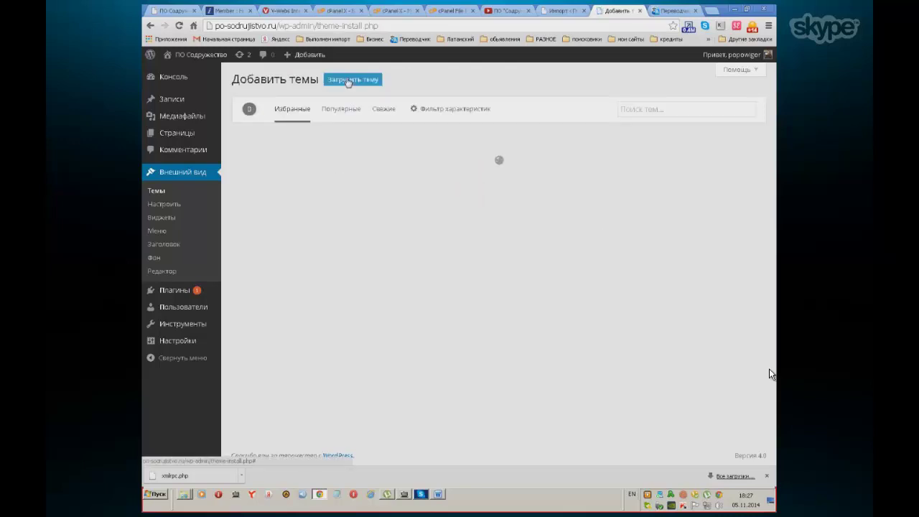
{"action": "left_click", "coordinate": [347, 80]}
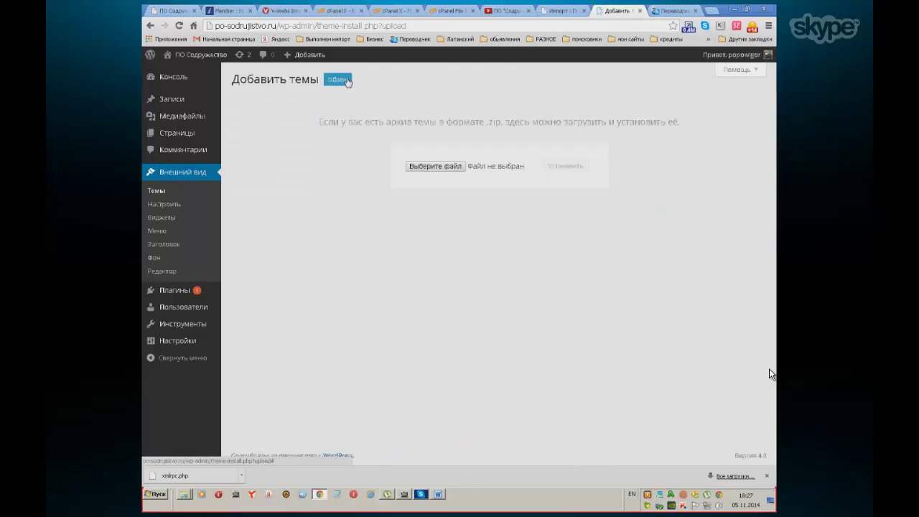
Step: Choose BlueStyle4.zip from drive D: and start installing it as a theme
{"action": "left_click", "coordinate": [428, 165]}
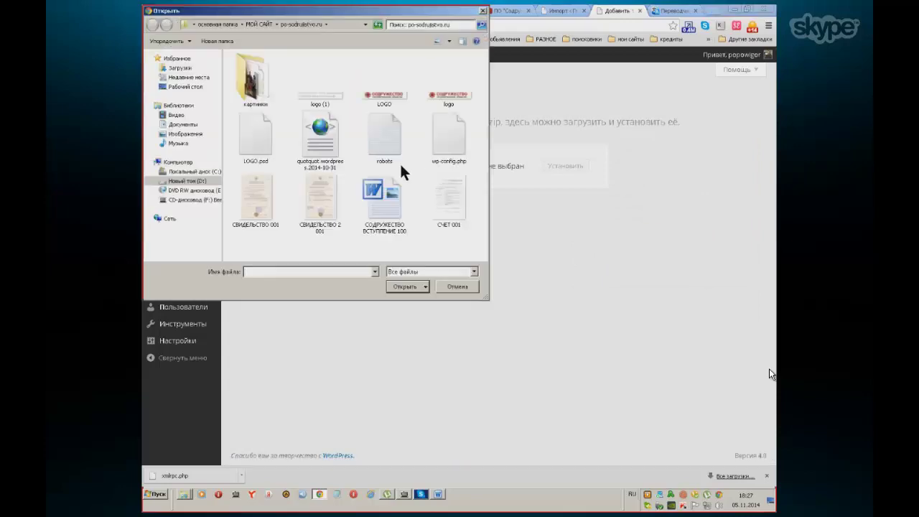
{"action": "left_click", "coordinate": [203, 183]}
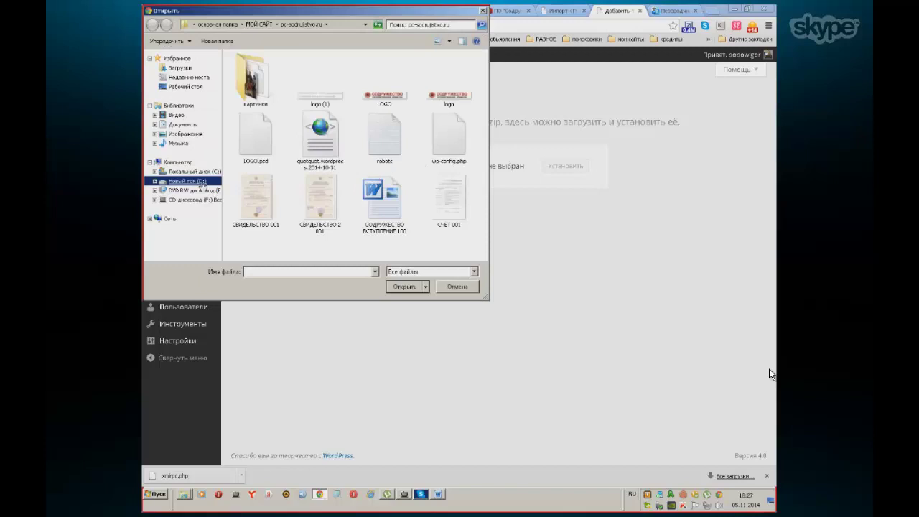
{"action": "double_click", "coordinate": [260, 108]}
{"action": "double_click", "coordinate": [260, 116]}
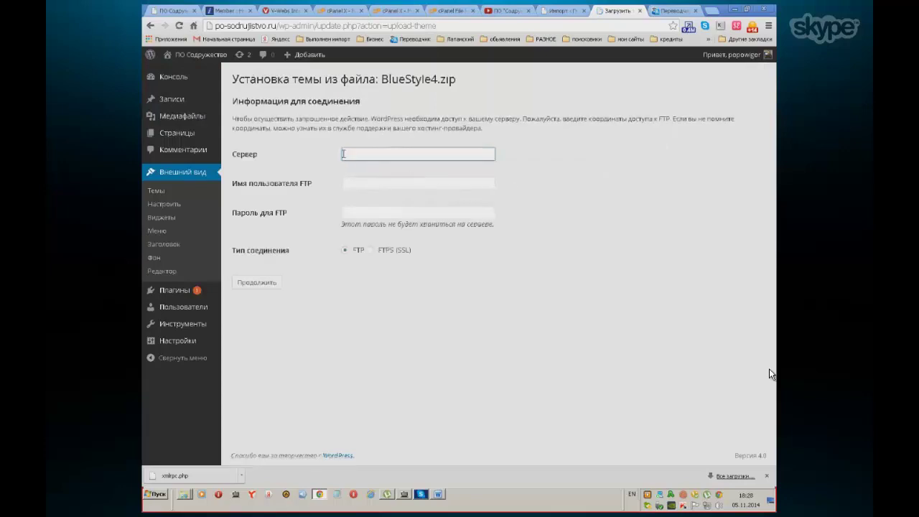
Step: Set the FTP server to FTP.biznesinet.info and fill in the site's FTP account user name
{"action": "left_click", "coordinate": [346, 154]}
{"action": "left_click", "coordinate": [346, 166]}
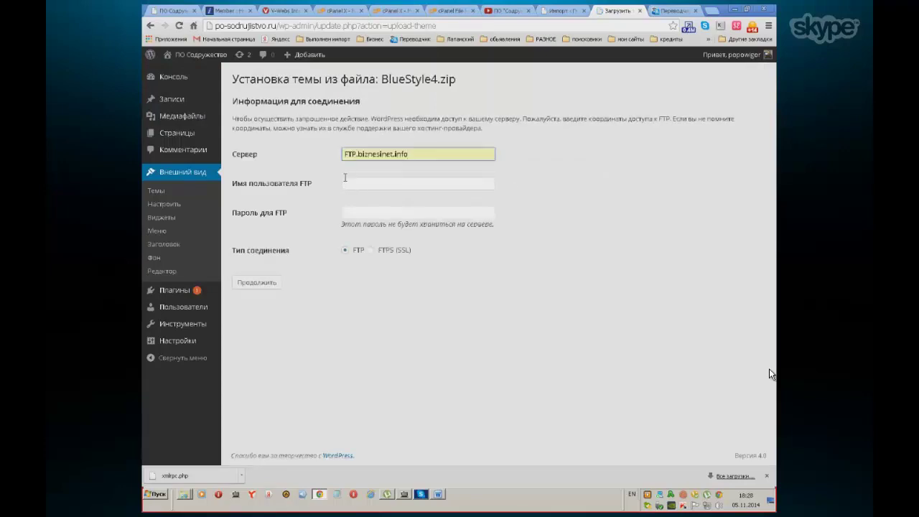
{"action": "left_click", "coordinate": [344, 179]}
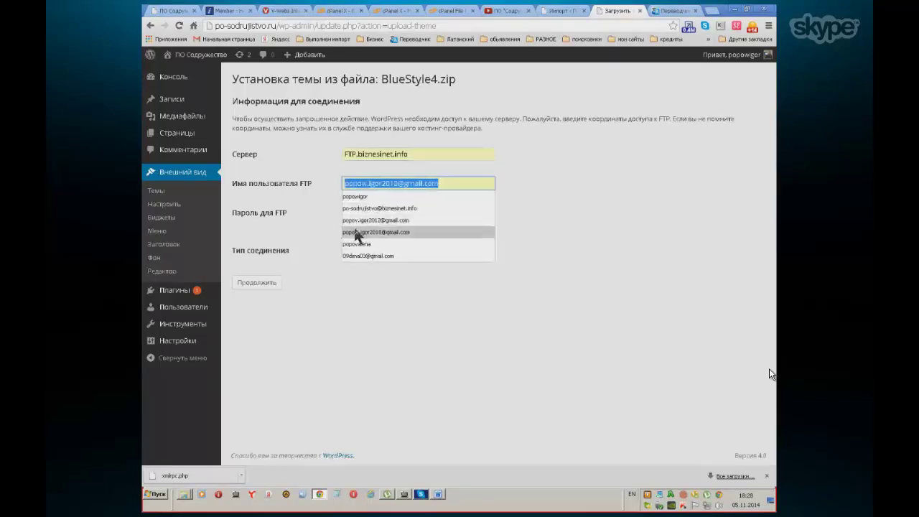
{"action": "left_click", "coordinate": [356, 208]}
{"action": "left_click", "coordinate": [351, 214]}
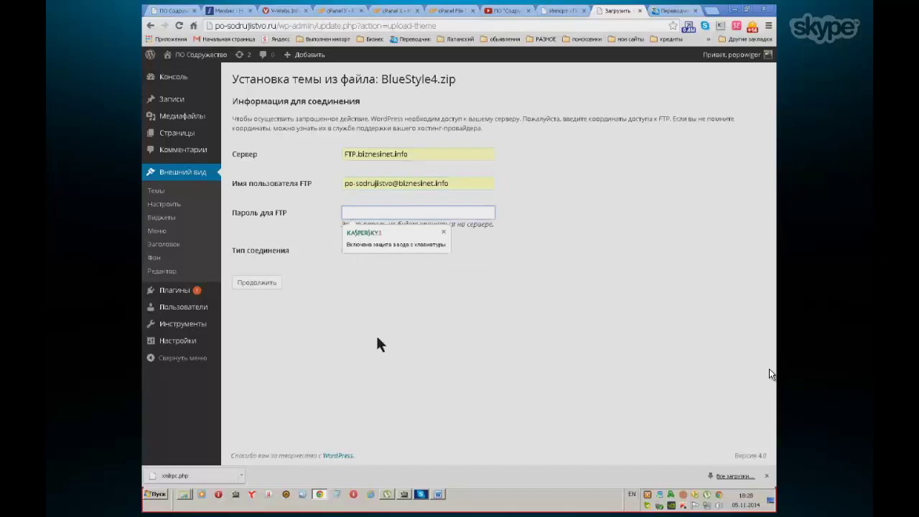
Step: Open the FTP accounts in the hosting panel and show the FTP client settings of the site's account
{"action": "left_click", "coordinate": [400, 12]}
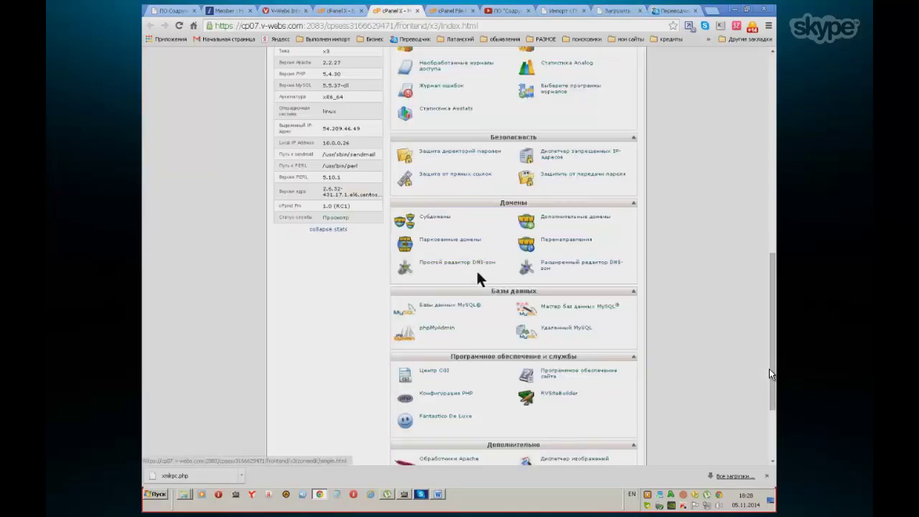
{"action": "scroll", "coordinate": [477, 282], "scroll_direction": "up", "scroll_amount": 1}
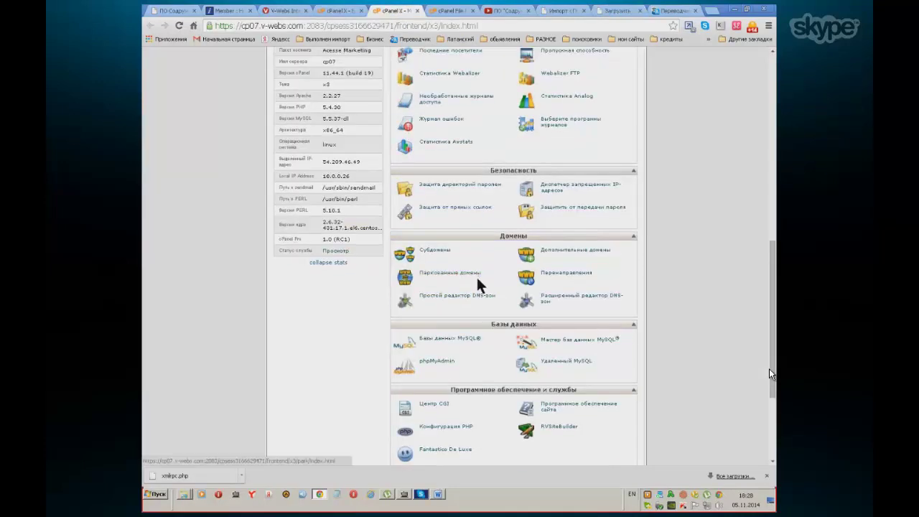
{"action": "scroll", "coordinate": [478, 280], "scroll_direction": "down", "scroll_amount": 4}
{"action": "scroll", "coordinate": [479, 285], "scroll_direction": "up", "scroll_amount": 12}
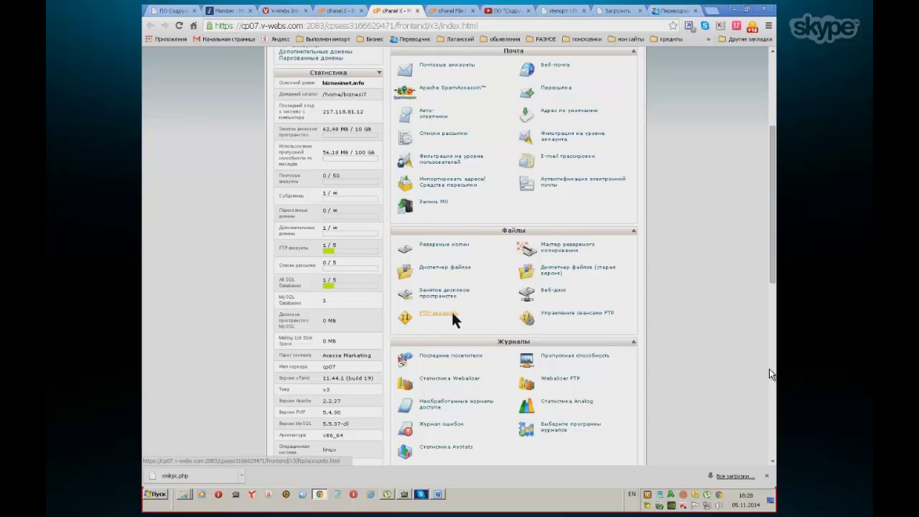
{"action": "left_click", "coordinate": [452, 314]}
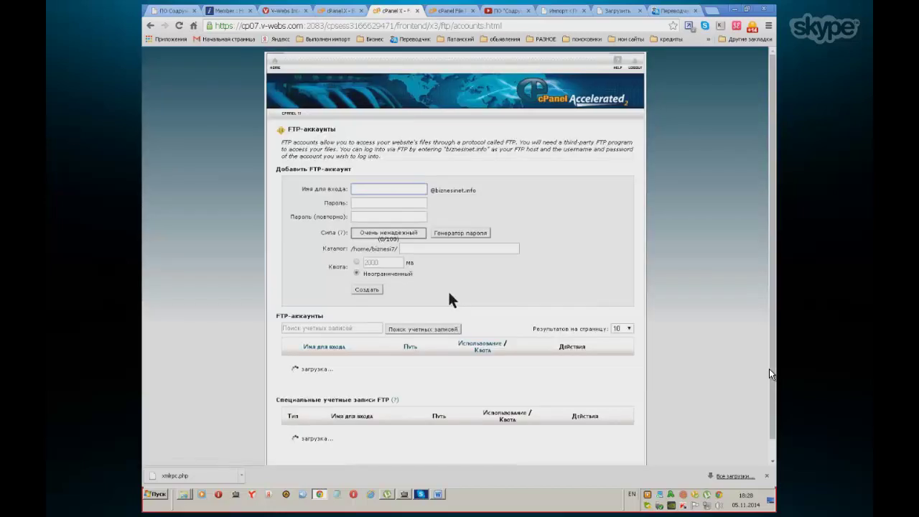
{"action": "scroll", "coordinate": [447, 317], "scroll_direction": "down", "scroll_amount": 2}
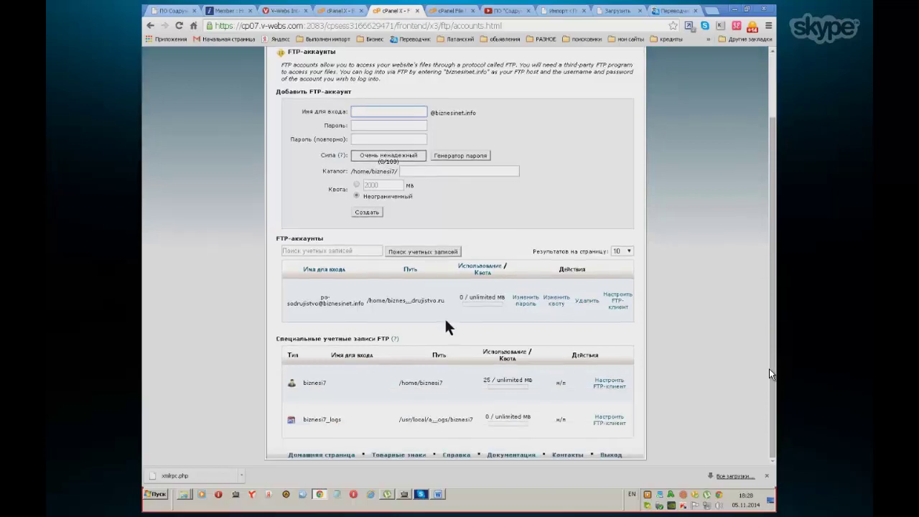
{"action": "scroll", "coordinate": [445, 325], "scroll_direction": "up", "scroll_amount": 2}
{"action": "scroll", "coordinate": [448, 328], "scroll_direction": "down", "scroll_amount": 2}
{"action": "left_click", "coordinate": [611, 299]}
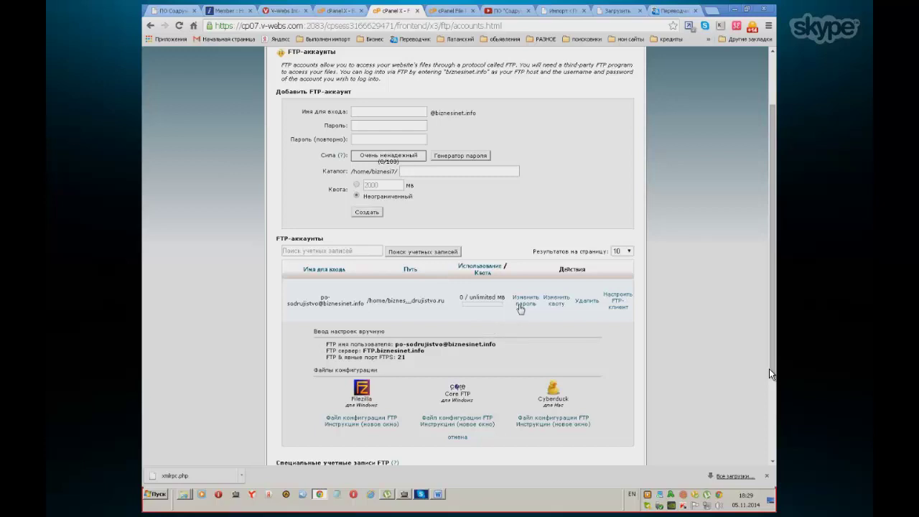
Step: Switch to the Word document, copy the site's FTP account password, and return to the browser
{"action": "left_click", "coordinate": [438, 494]}
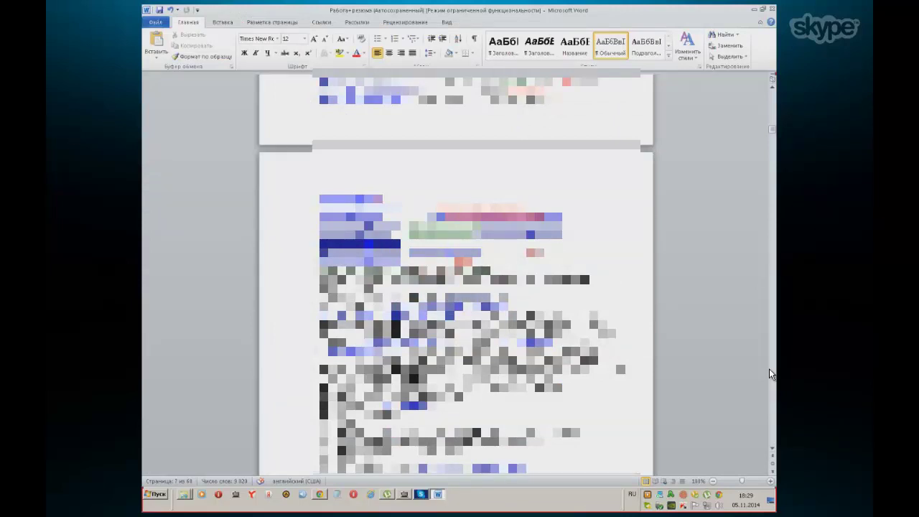
{"action": "key", "text": "shift+Right"}
{"action": "key", "text": "shift+Down"}
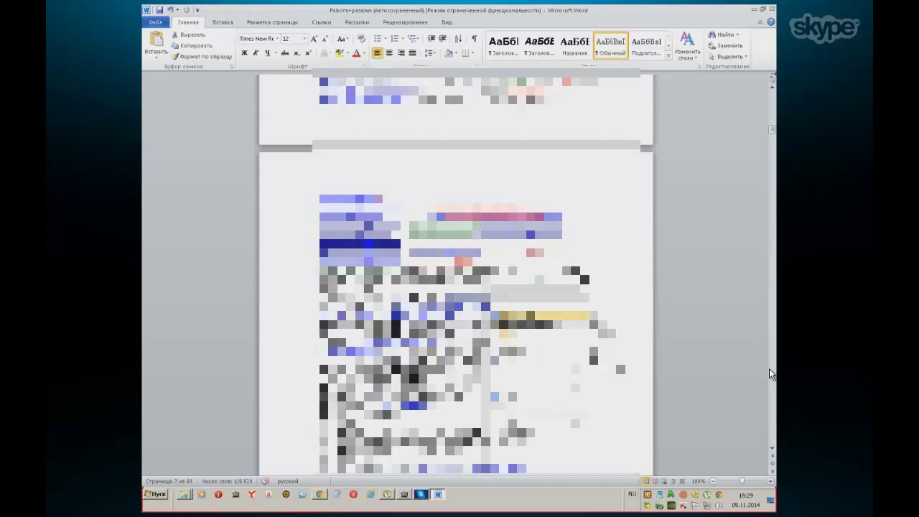
{"action": "left_click", "coordinate": [753, 9]}
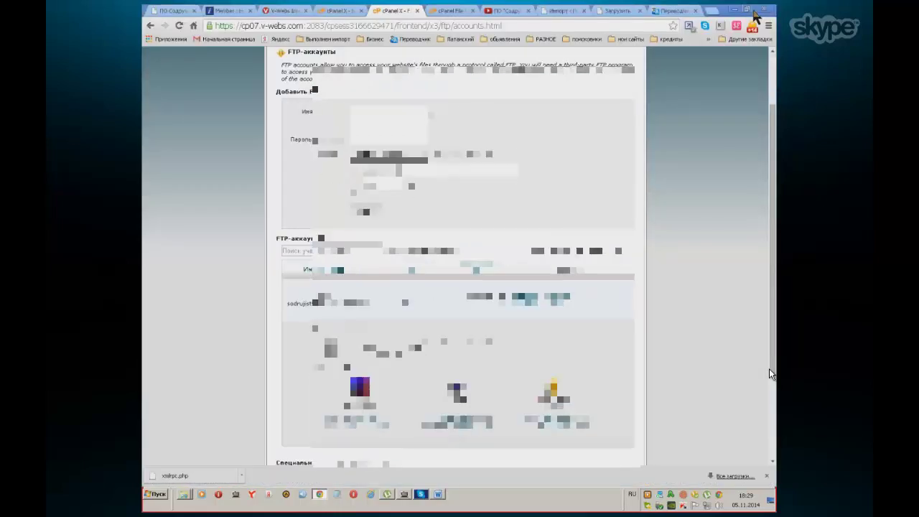
Step: Fill in the FTP password to finish installing the BlueStyle4 theme, and activate the theme
{"action": "left_click", "coordinate": [618, 10]}
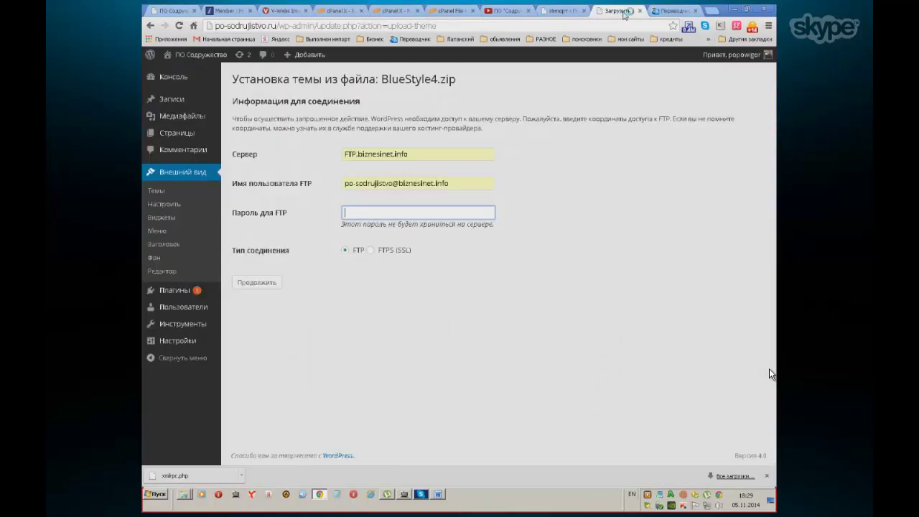
{"action": "right_click", "coordinate": [346, 213]}
{"action": "left_click", "coordinate": [354, 262]}
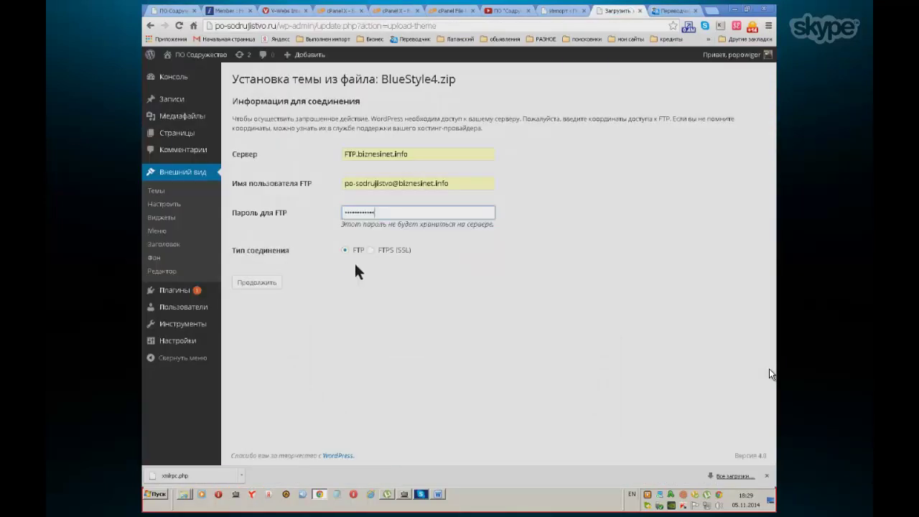
{"action": "left_click", "coordinate": [269, 285]}
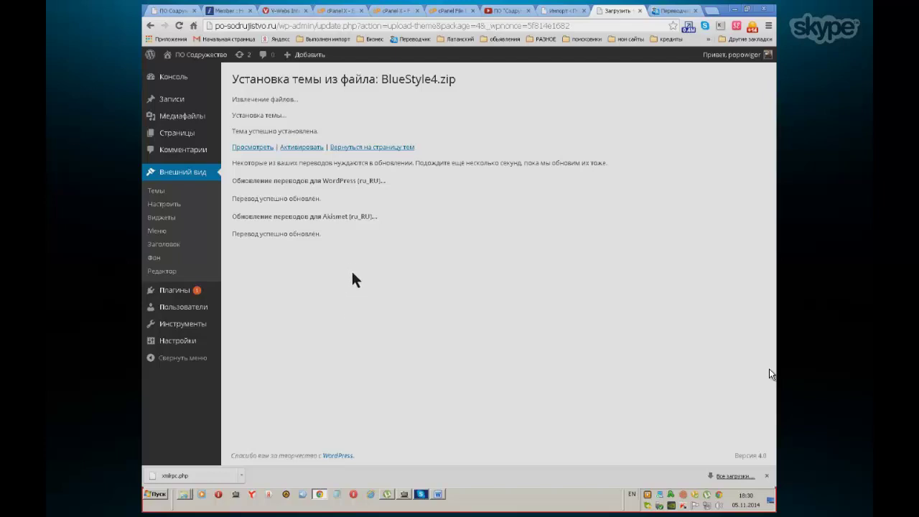
{"action": "left_click", "coordinate": [307, 148]}
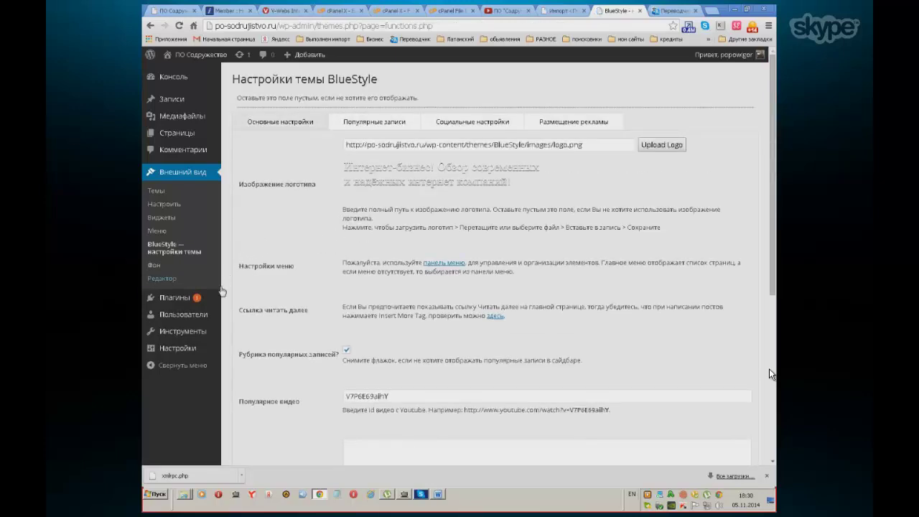
Step: Open the site's import tools and start installing the WordPress Importer plugin
{"action": "mouse_move", "coordinate": [213, 316]}
{"action": "mouse_move", "coordinate": [205, 332]}
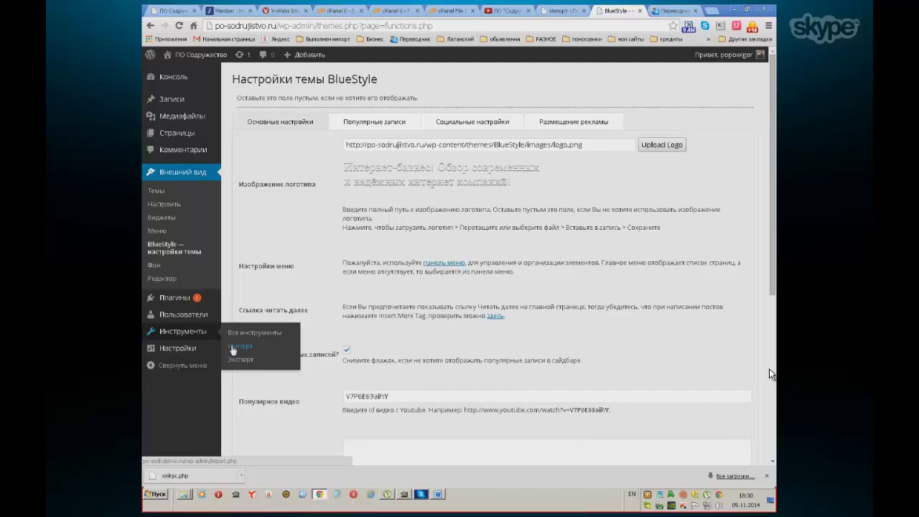
{"action": "left_click", "coordinate": [232, 348]}
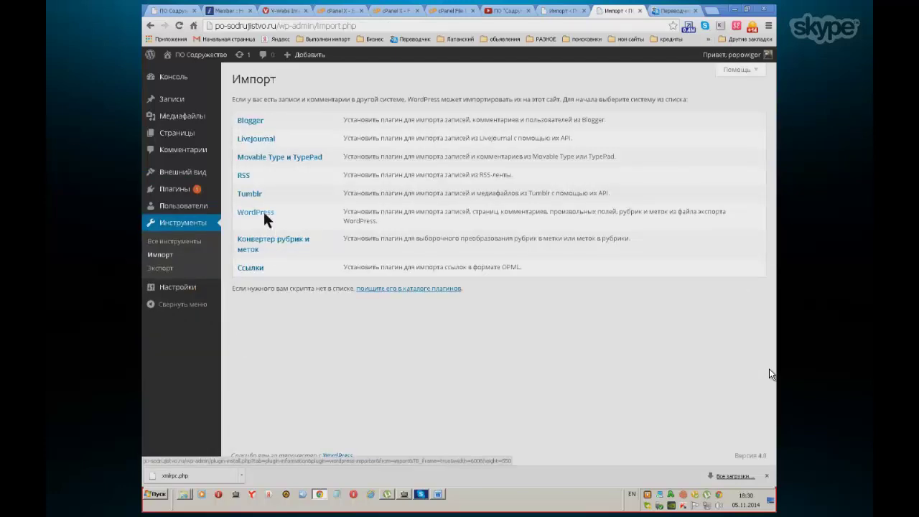
{"action": "left_click", "coordinate": [257, 212]}
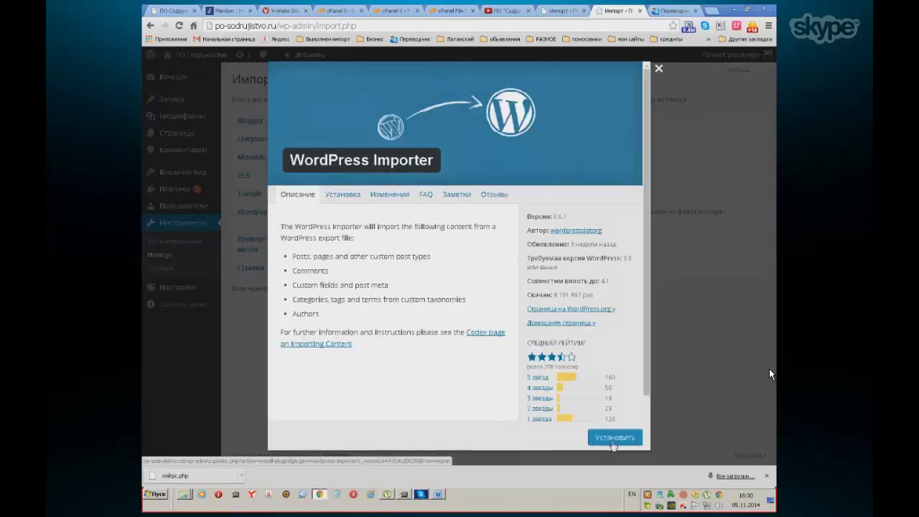
{"action": "left_click", "coordinate": [614, 442]}
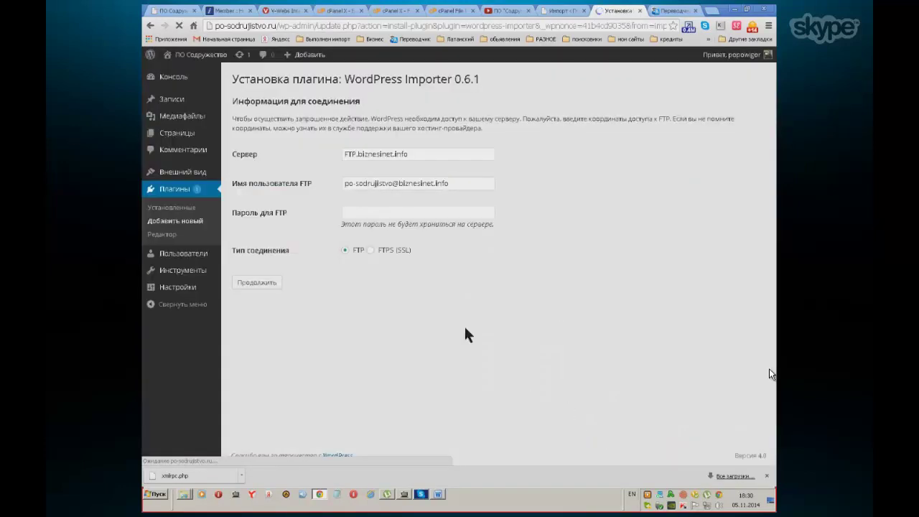
Step: Enter the FTP password to install WordPress Importer, then activate the plugin and run the importer
{"action": "left_click", "coordinate": [347, 215]}
{"action": "right_click", "coordinate": [346, 214]}
{"action": "left_click", "coordinate": [357, 256]}
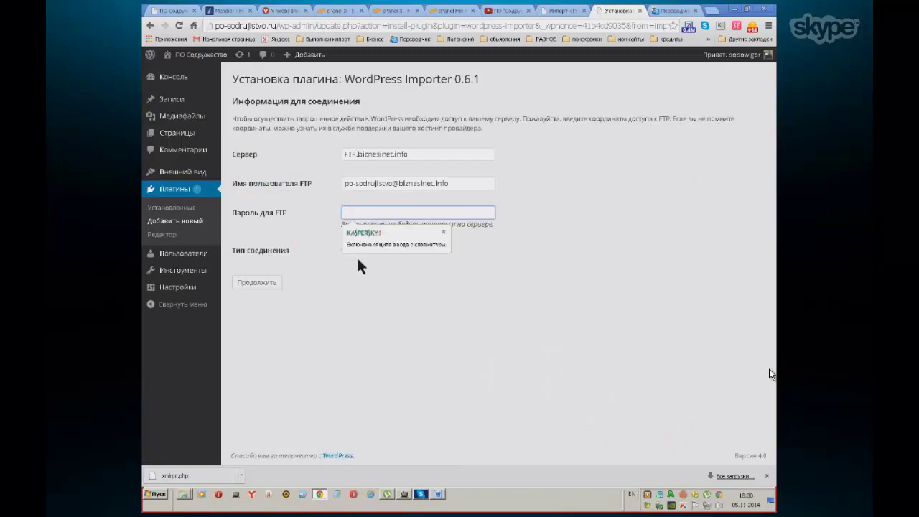
{"action": "left_click", "coordinate": [273, 283]}
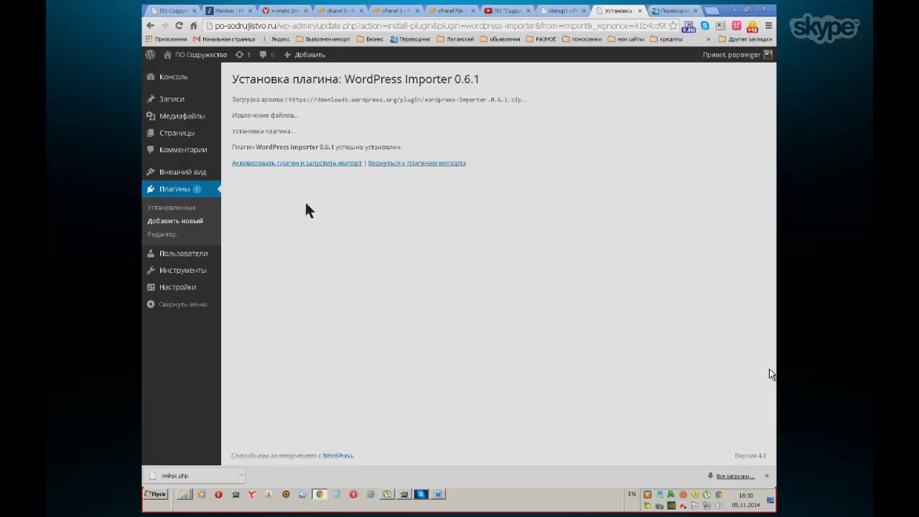
{"action": "left_click", "coordinate": [318, 166]}
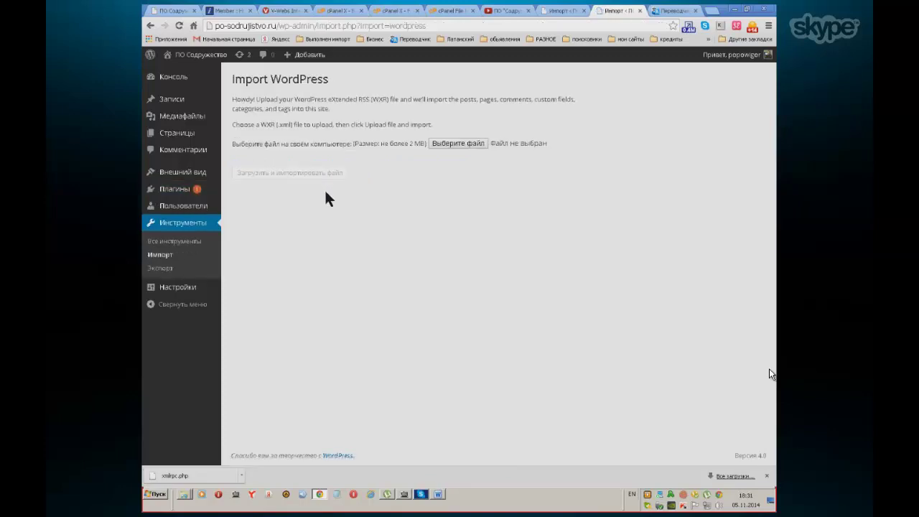
Step: Start choosing the import file and open the МОЙ САЙТ folder inside основная папка on drive D:
{"action": "left_click", "coordinate": [443, 143]}
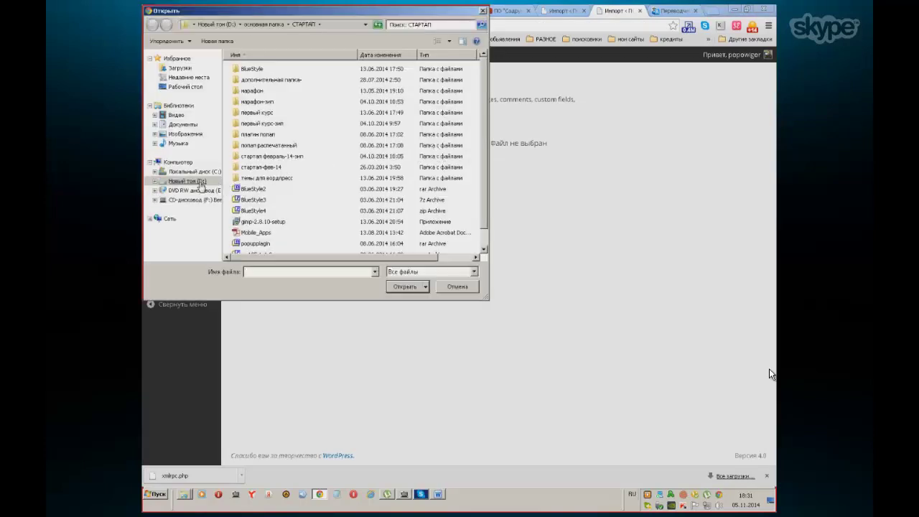
{"action": "left_click", "coordinate": [197, 182]}
{"action": "double_click", "coordinate": [254, 102]}
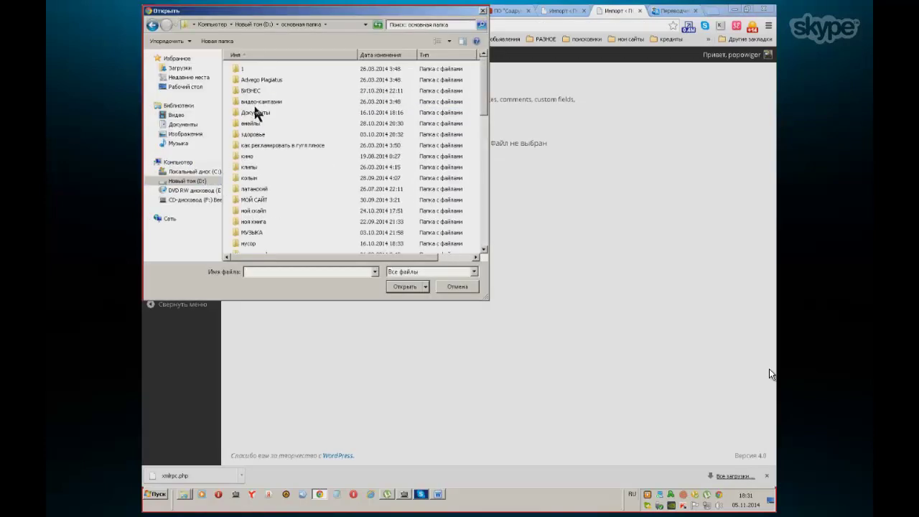
{"action": "double_click", "coordinate": [246, 199]}
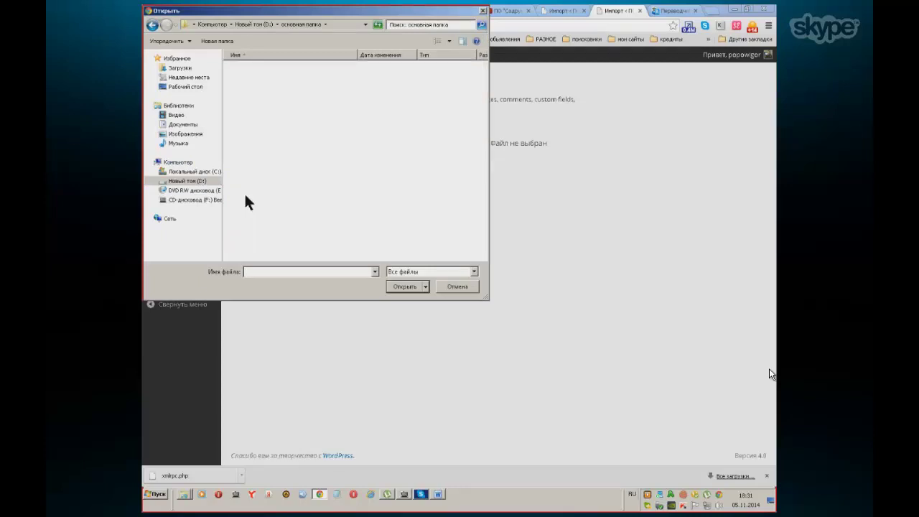
{"action": "left_click", "coordinate": [263, 81]}
{"action": "double_click", "coordinate": [263, 82]}
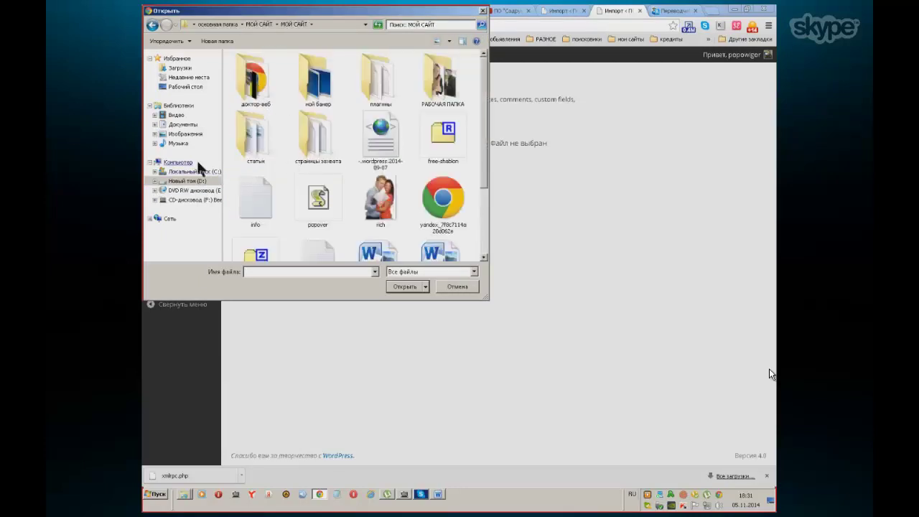
{"action": "left_click", "coordinate": [153, 27]}
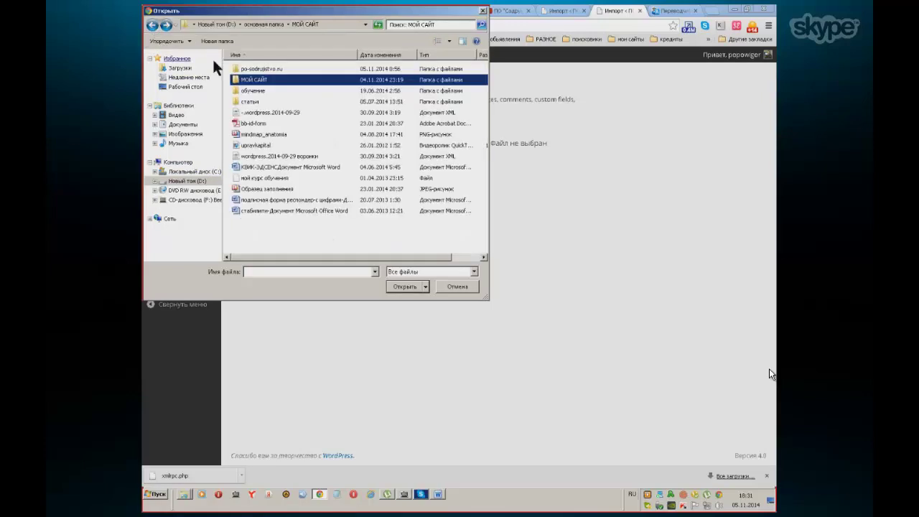
Step: Choose the XML export file ending in 10-31.xml and upload it for import
{"action": "double_click", "coordinate": [242, 76]}
{"action": "double_click", "coordinate": [317, 136]}
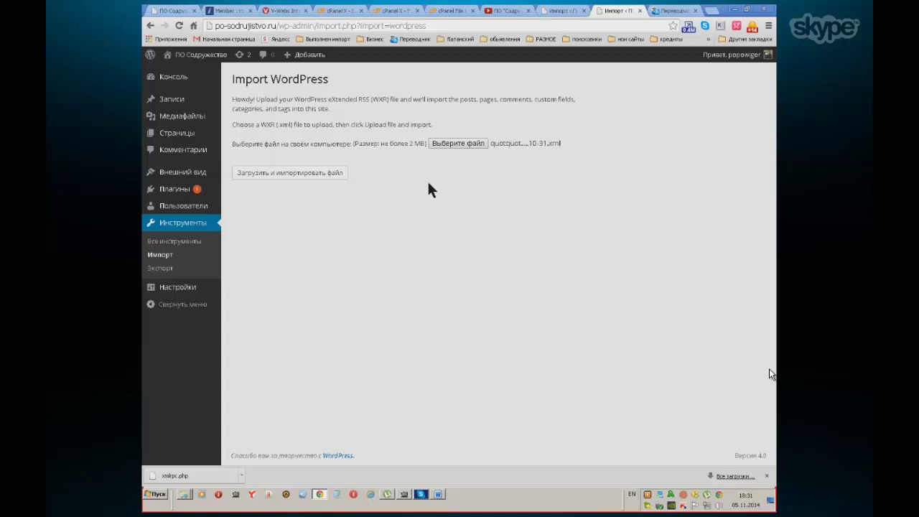
{"action": "left_click", "coordinate": [325, 176]}
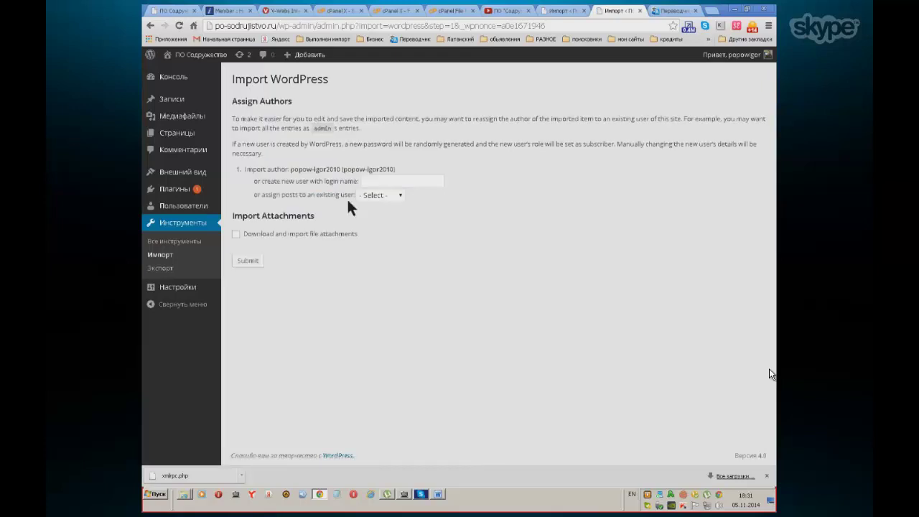
Step: Assign the imported posts to the existing site user, include file attachments, and submit the import
{"action": "left_click", "coordinate": [397, 194]}
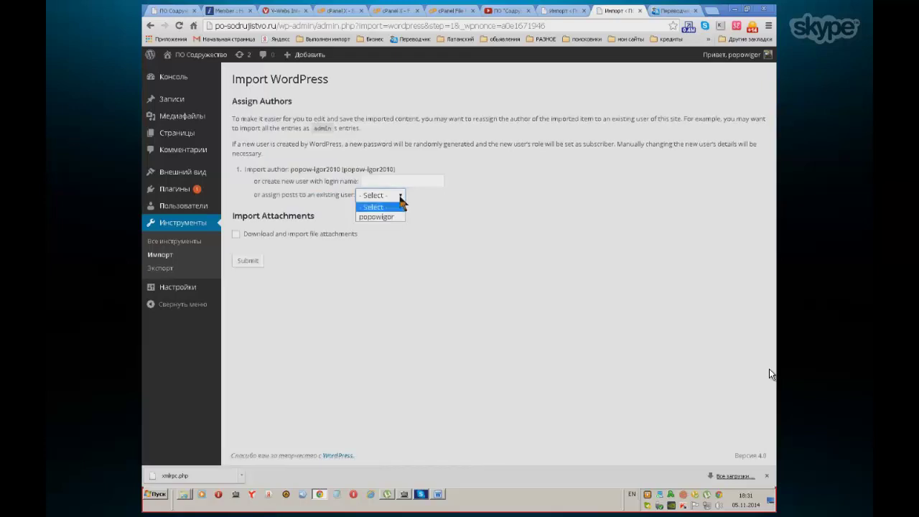
{"action": "left_click", "coordinate": [394, 215]}
{"action": "left_click", "coordinate": [237, 239]}
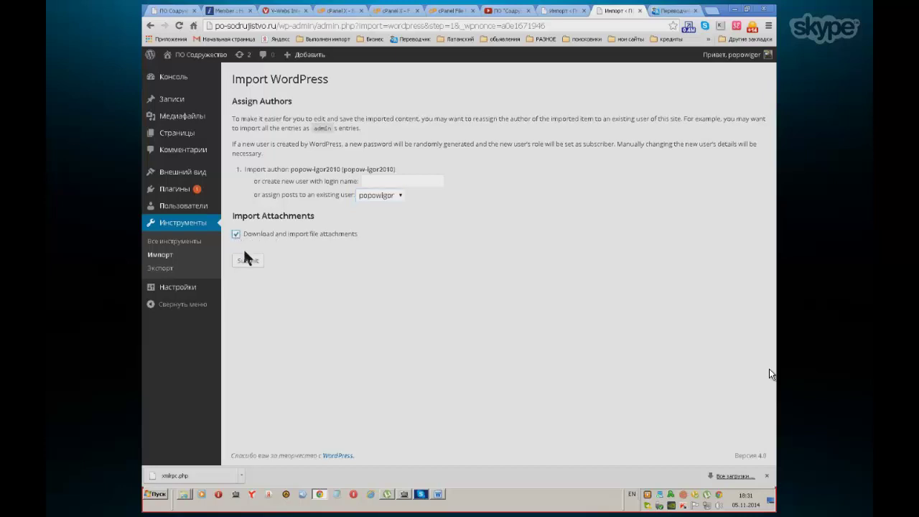
{"action": "left_click", "coordinate": [247, 261]}
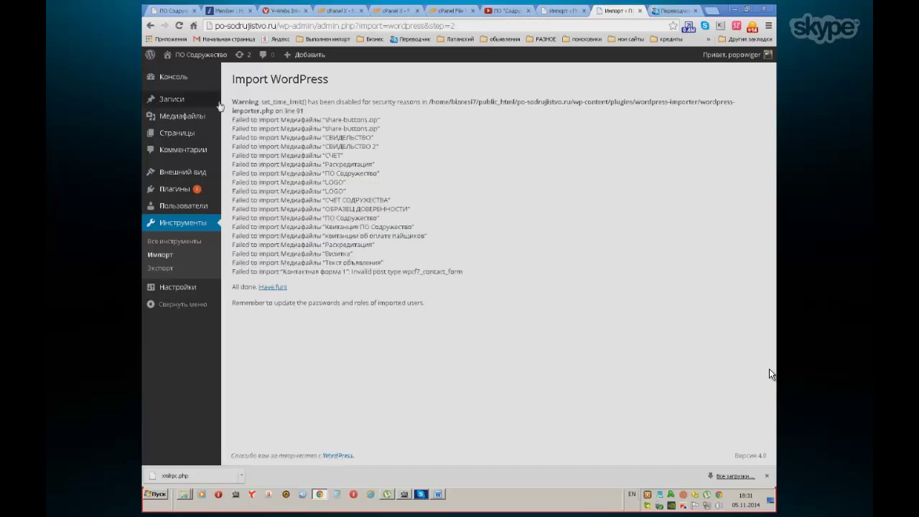
Step: Open the site in a new browser tab and examine the home page's menus, theme layout and imported posts
{"action": "mouse_move", "coordinate": [194, 58]}
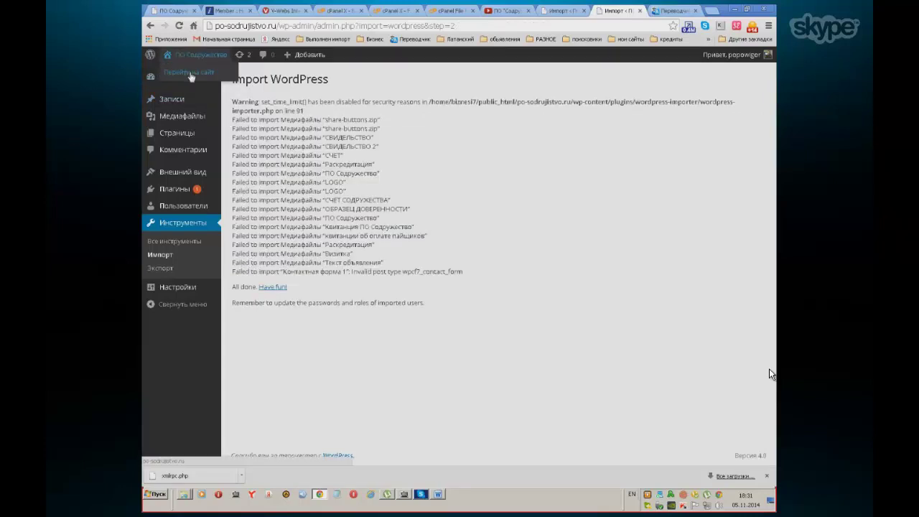
{"action": "right_click", "coordinate": [190, 72]}
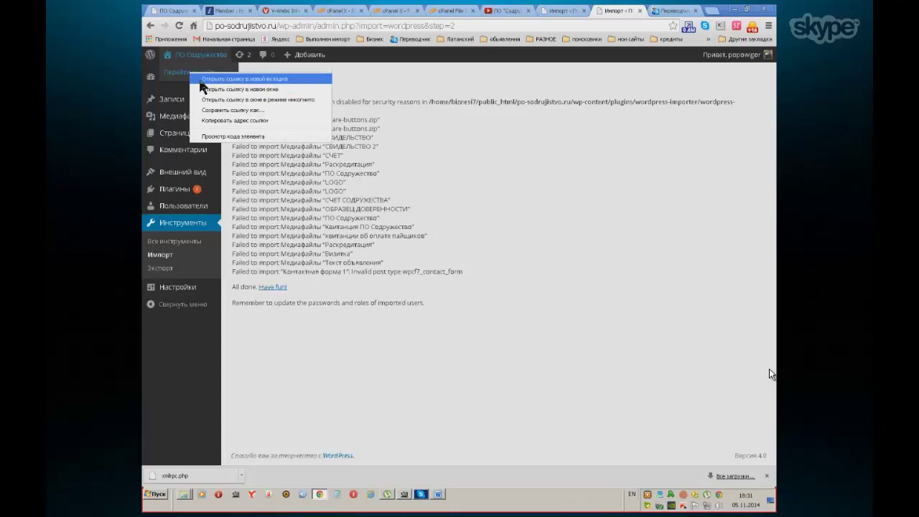
{"action": "left_click", "coordinate": [201, 79]}
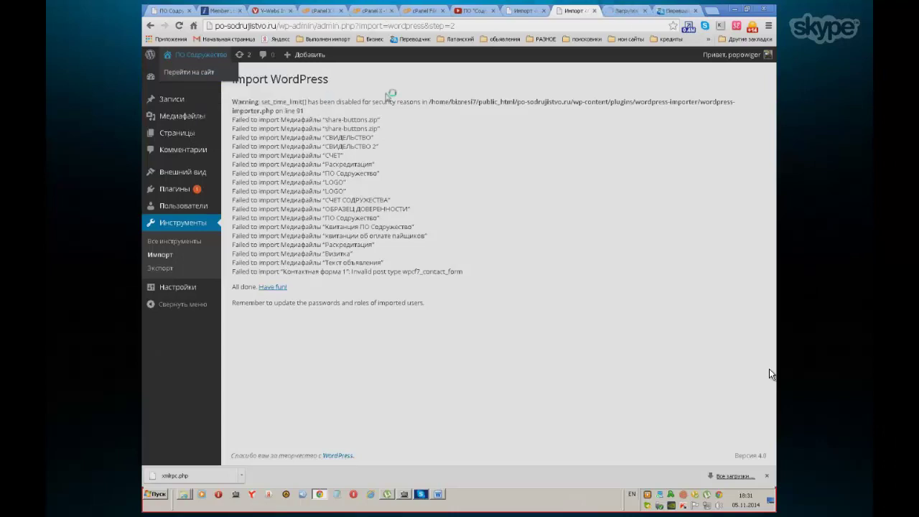
{"action": "left_click", "coordinate": [614, 11]}
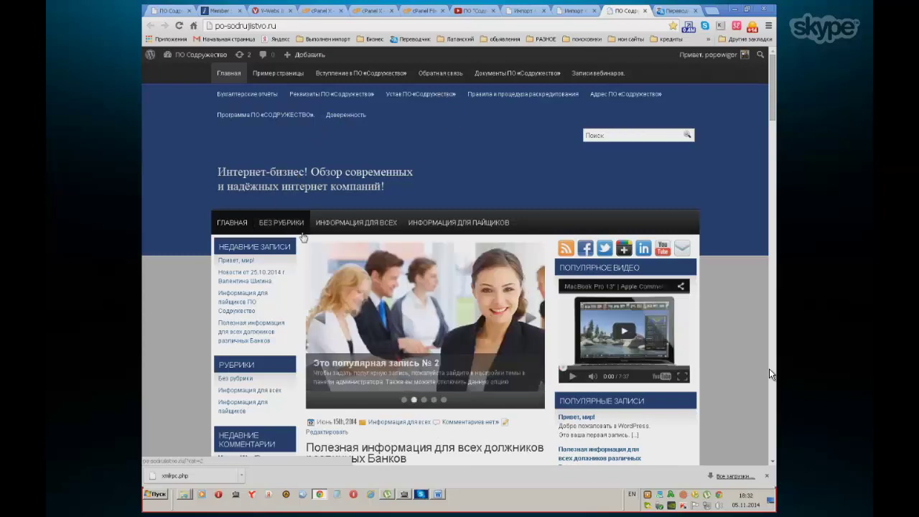
{"action": "scroll", "coordinate": [331, 197], "scroll_direction": "down", "scroll_amount": 2}
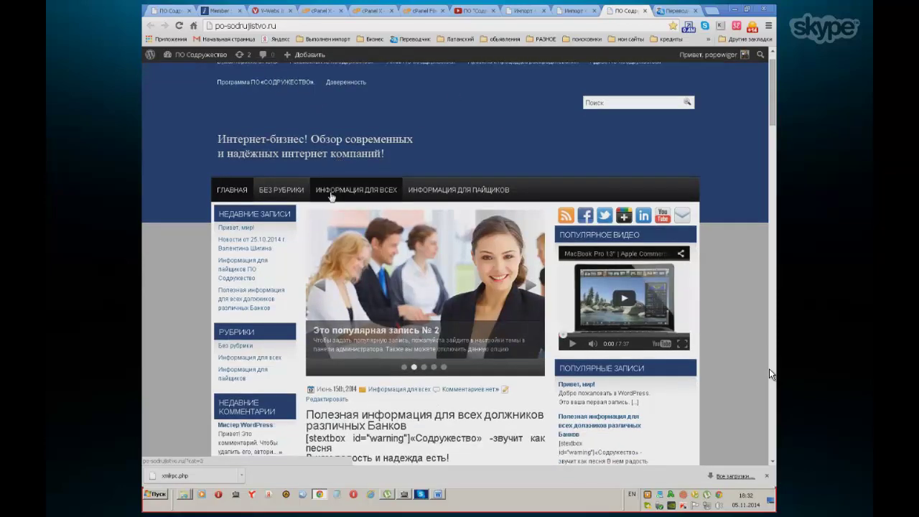
{"action": "scroll", "coordinate": [331, 197], "scroll_direction": "down", "scroll_amount": 10}
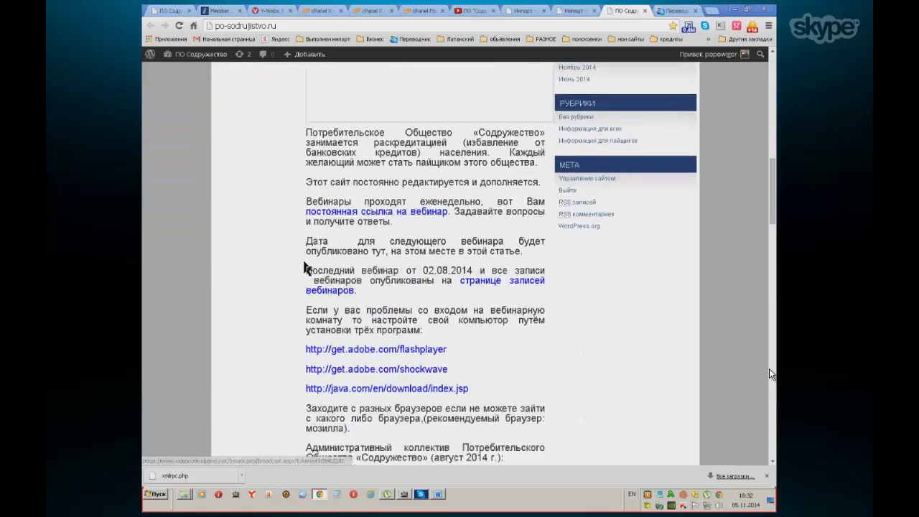
{"action": "scroll", "coordinate": [303, 265], "scroll_direction": "down", "scroll_amount": 20}
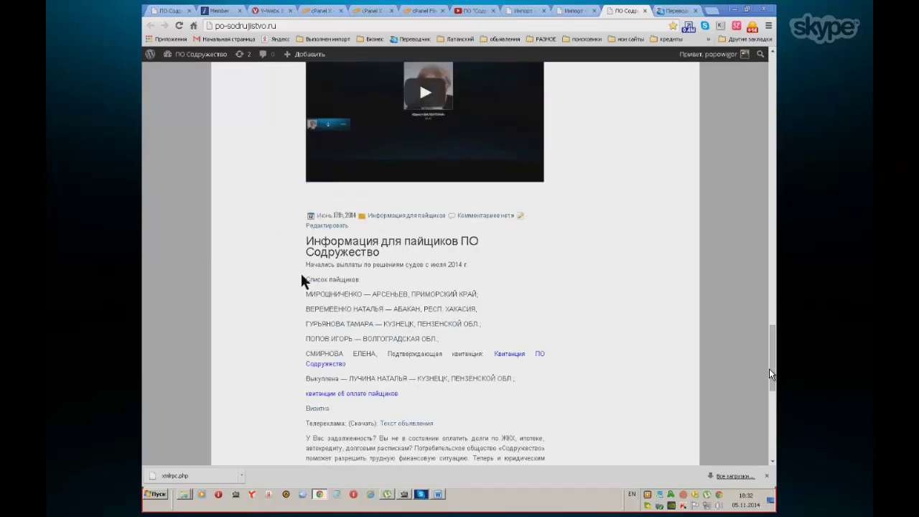
{"action": "scroll", "coordinate": [301, 278], "scroll_direction": "up", "scroll_amount": 15}
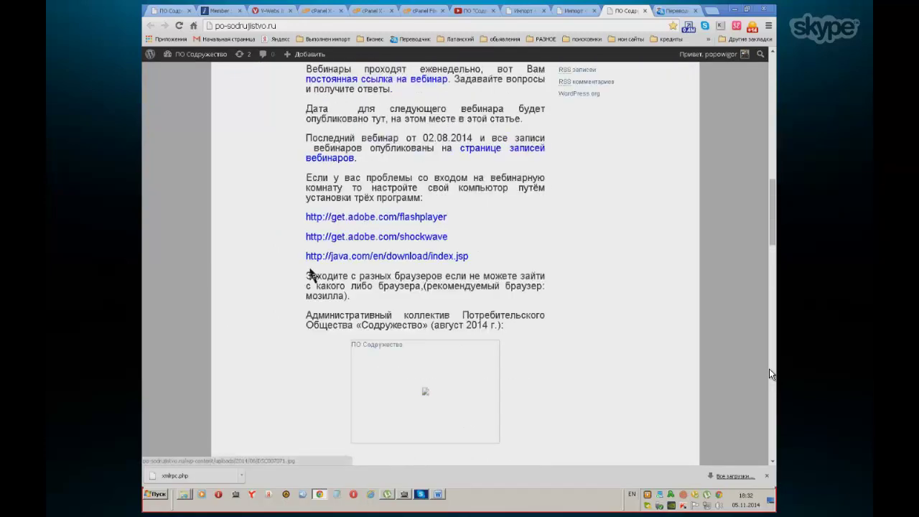
{"action": "scroll", "coordinate": [312, 275], "scroll_direction": "up", "scroll_amount": 8}
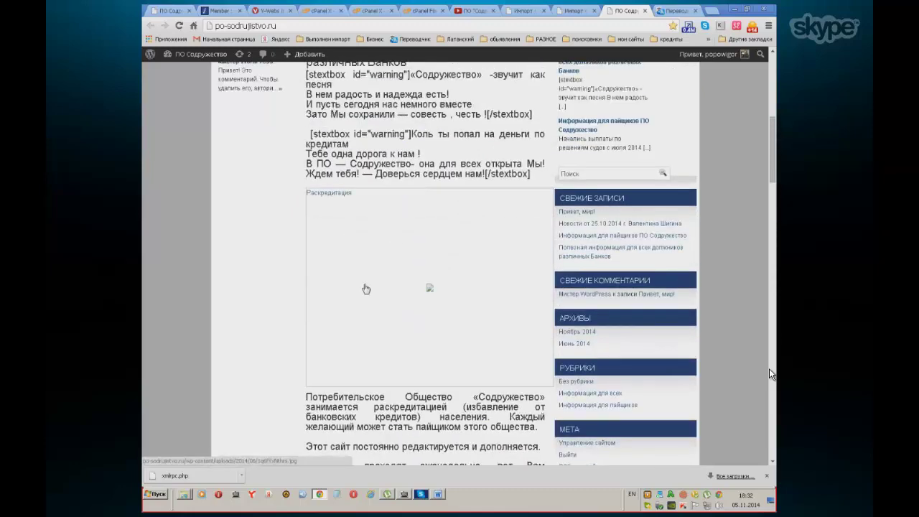
{"action": "scroll", "coordinate": [366, 289], "scroll_direction": "up", "scroll_amount": 10}
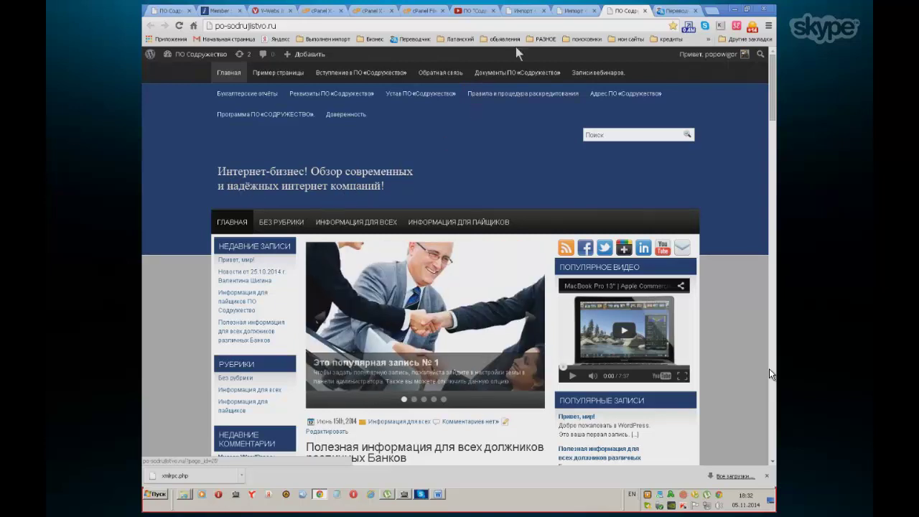
Step: In the hosting file manager, go to wp-content/themes/BlueStyle/images and select logo.png
{"action": "left_click", "coordinate": [422, 11]}
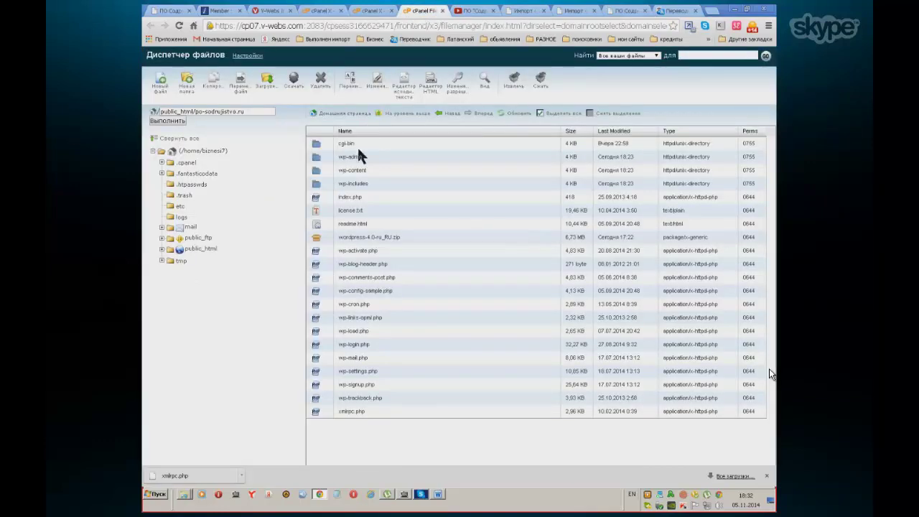
{"action": "double_click", "coordinate": [316, 168]}
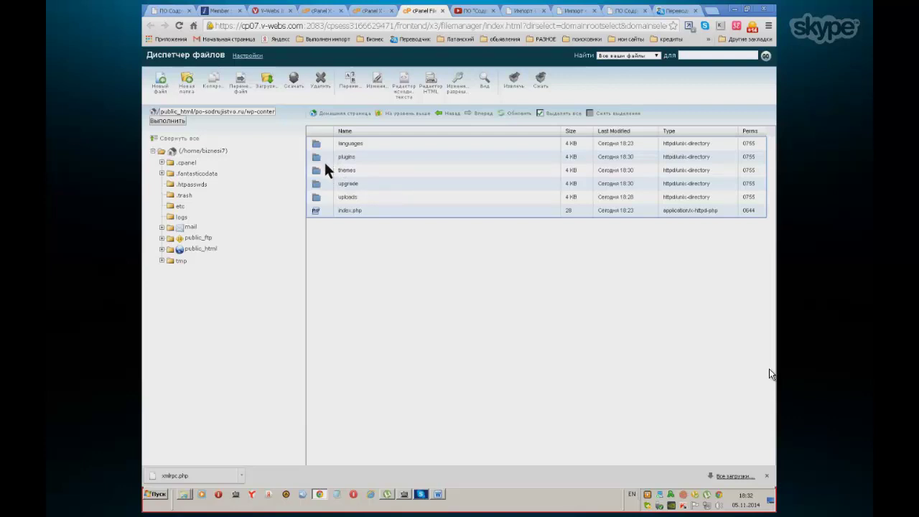
{"action": "double_click", "coordinate": [316, 173]}
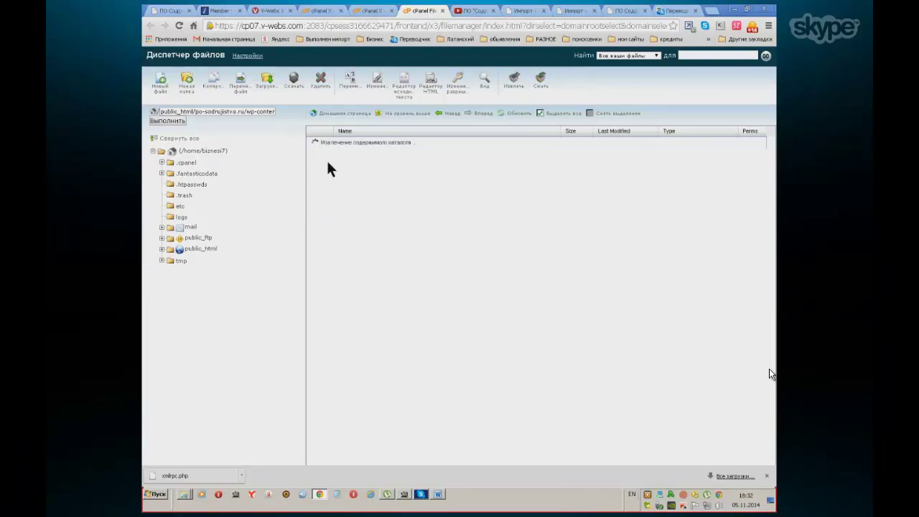
{"action": "double_click", "coordinate": [316, 143]}
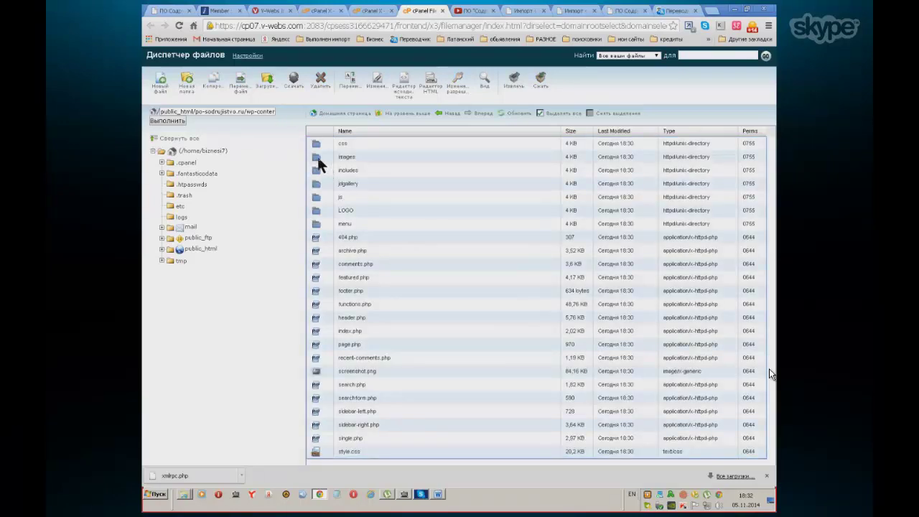
{"action": "double_click", "coordinate": [318, 158]}
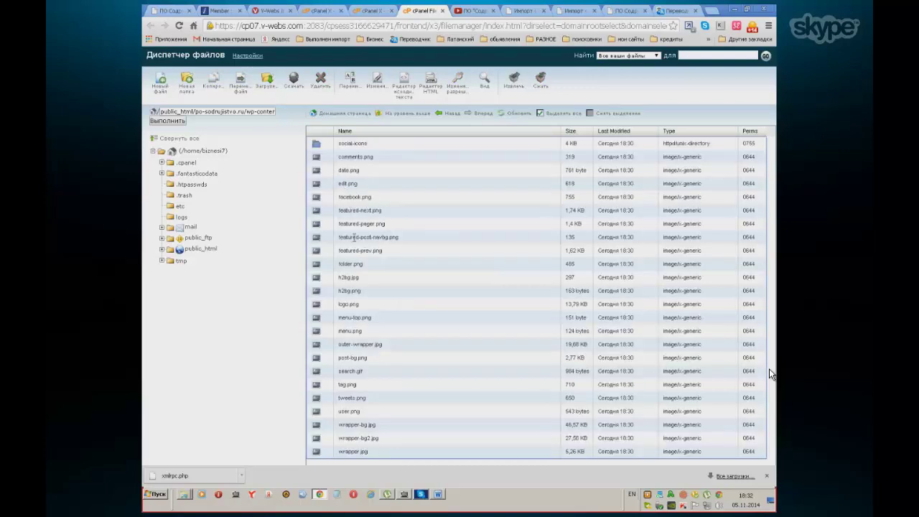
{"action": "left_click", "coordinate": [369, 308]}
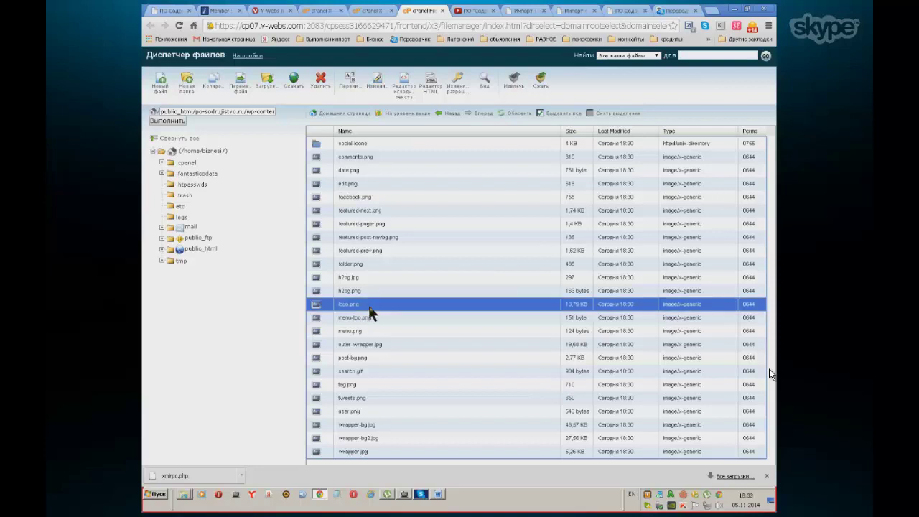